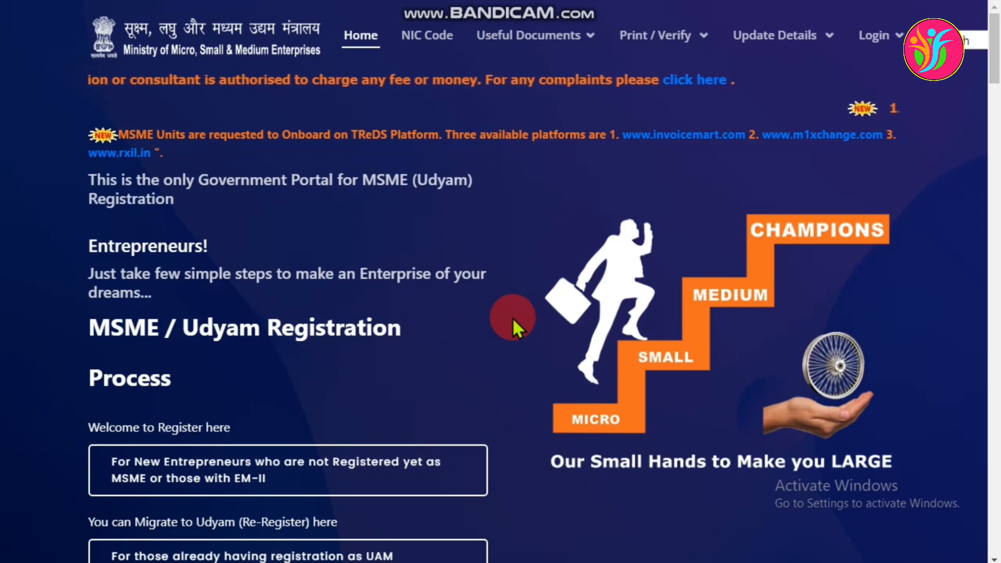
Reveal the 'Update/Cancel Udyam Registration' option under the Update Details menu.
{"action": "mouse_move", "coordinate": [785, 51]}
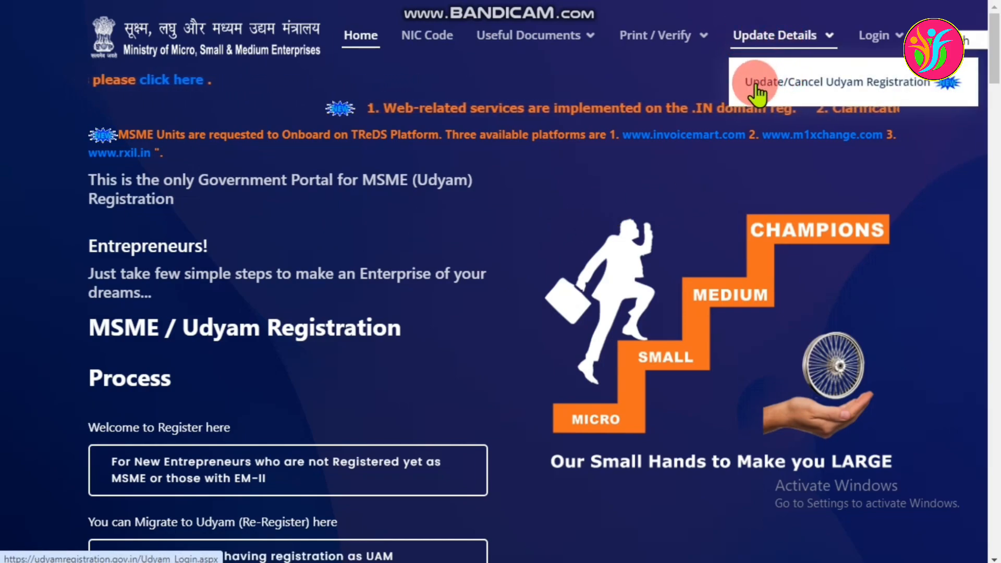
Open the Udyami login form, fill in the registration number and mobile, and choose OTP on Mobile.
{"action": "left_click", "coordinate": [822, 83]}
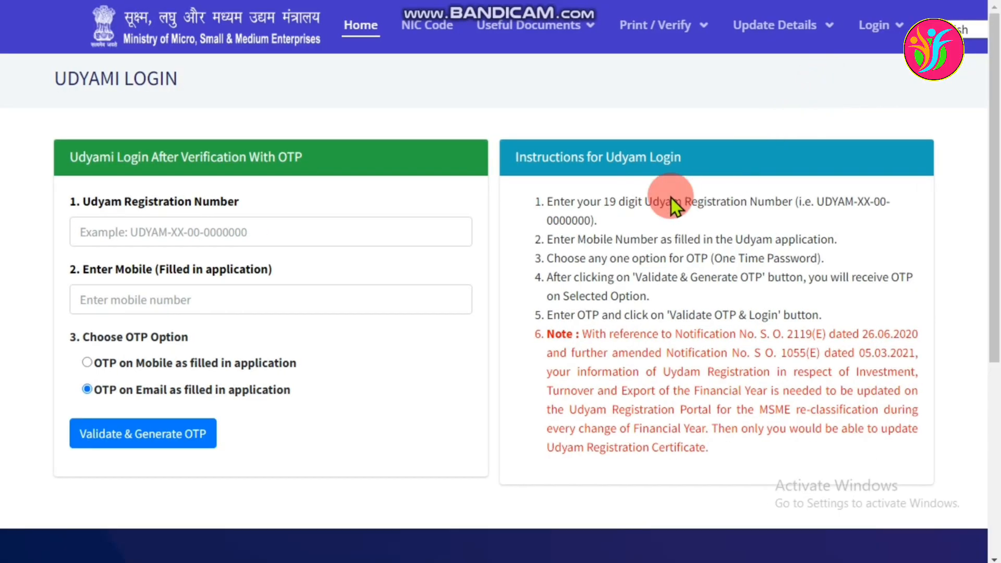
{"action": "left_click", "coordinate": [133, 227]}
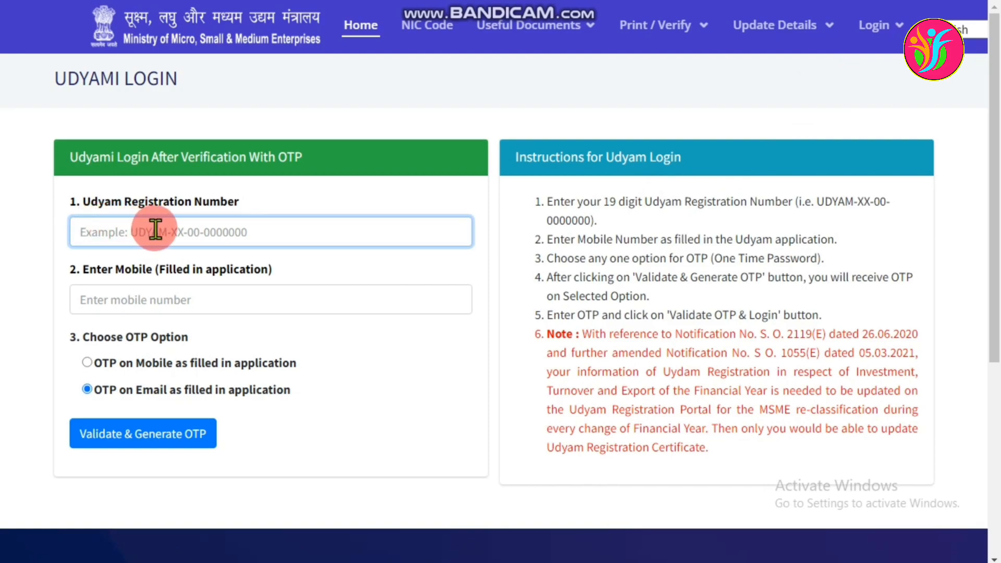
{"action": "left_click", "coordinate": [97, 298]}
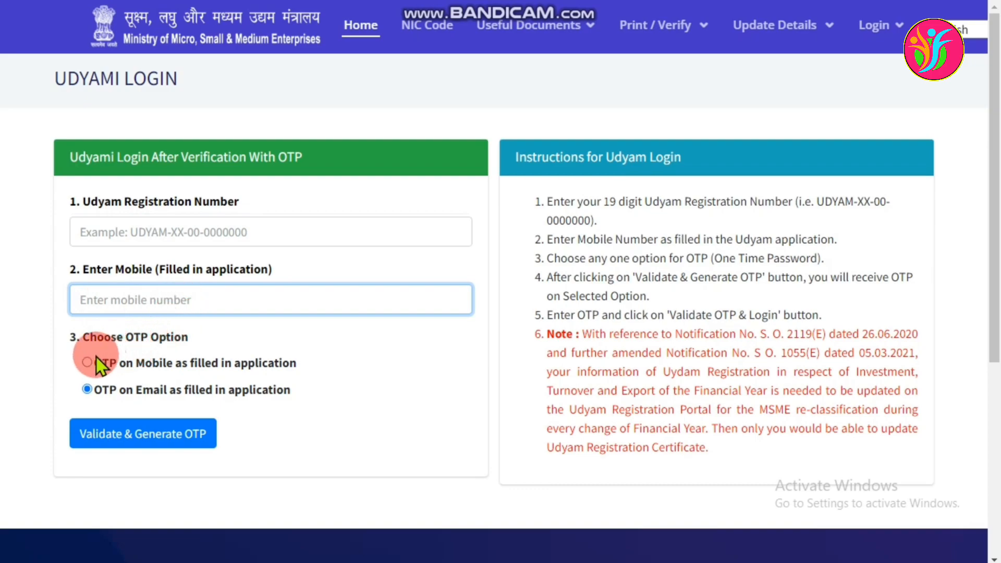
{"action": "left_click", "coordinate": [82, 394]}
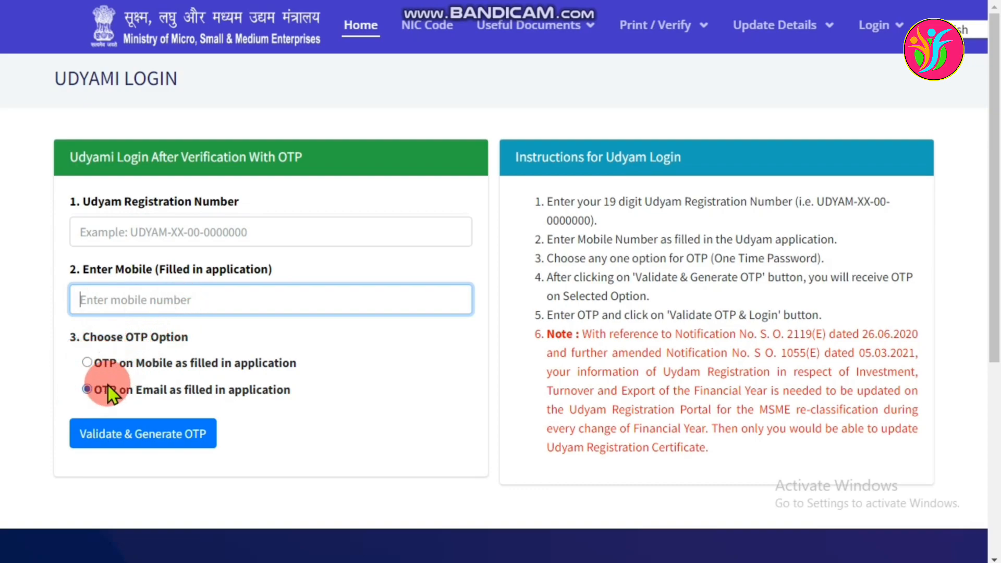
{"action": "left_click", "coordinate": [91, 362]}
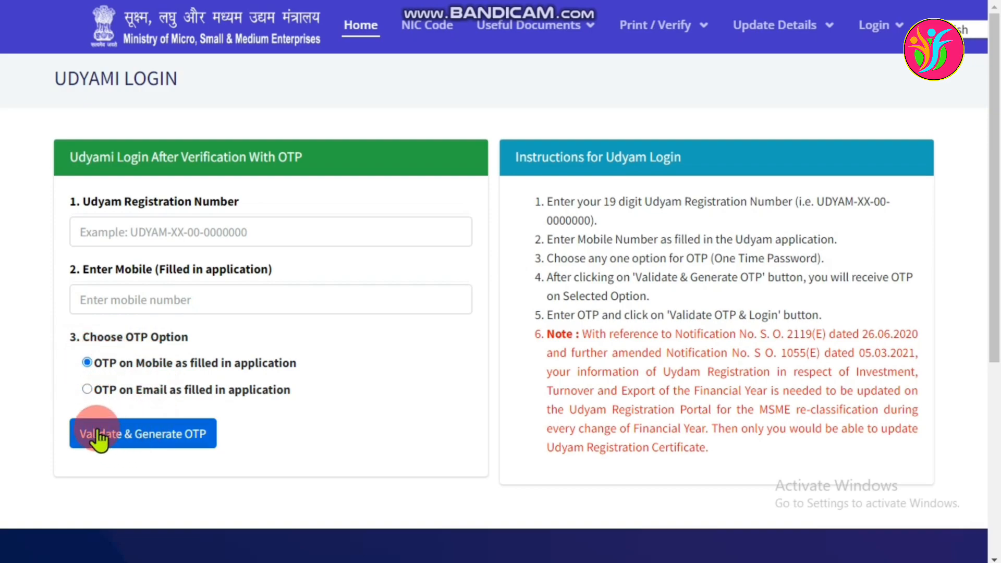
Generate an OTP and log in with the code received on the registered mobile.
{"action": "left_click", "coordinate": [185, 438]}
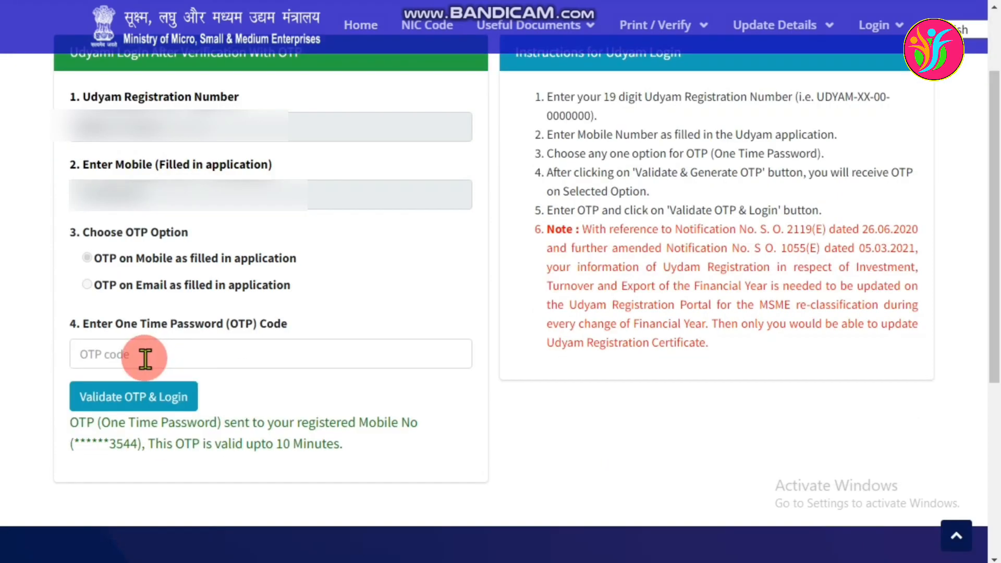
{"action": "left_click", "coordinate": [145, 359]}
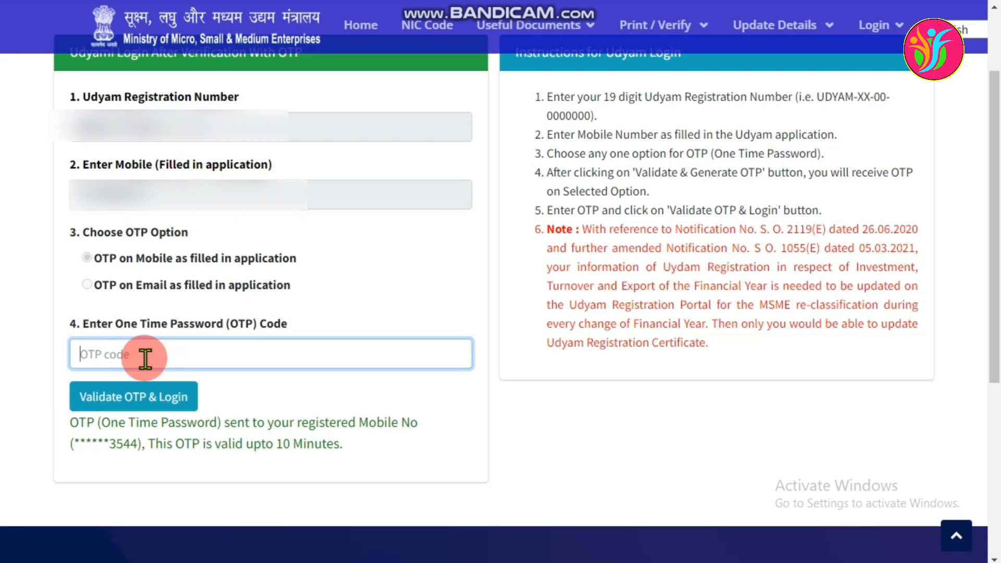
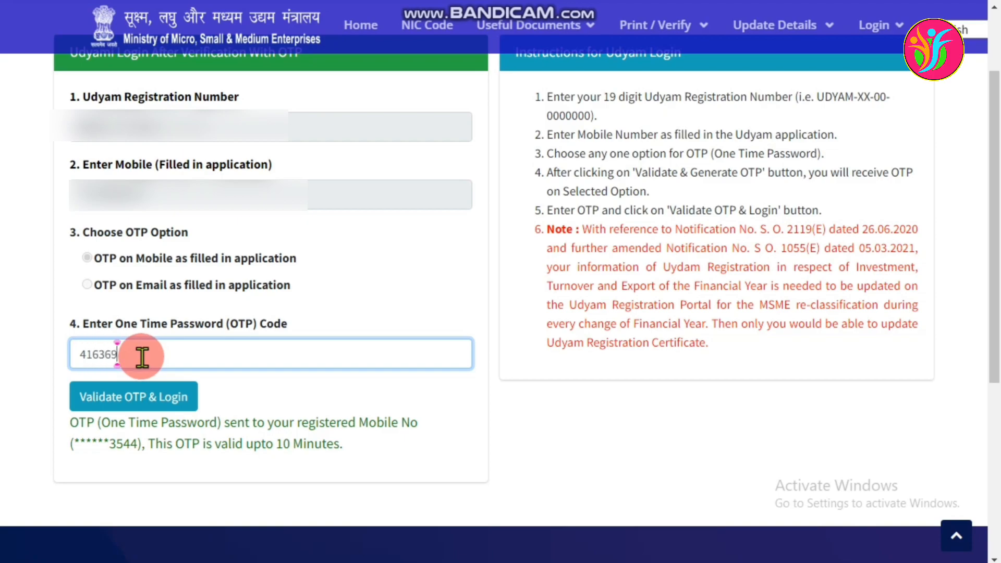
{"action": "left_click", "coordinate": [166, 407]}
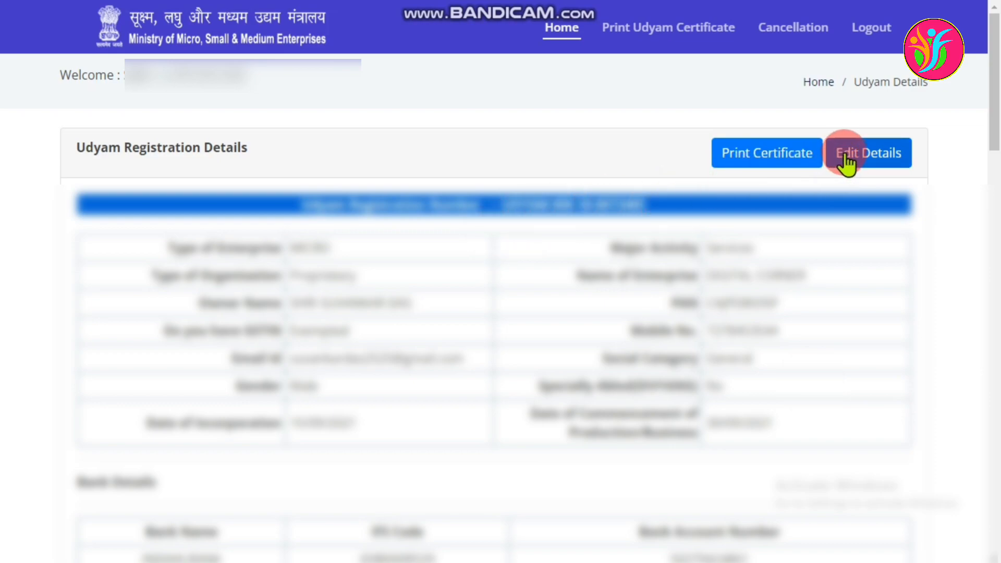
Open the Update Udyam Details form and leave the Type of Organisation unchanged.
{"action": "left_click", "coordinate": [882, 155]}
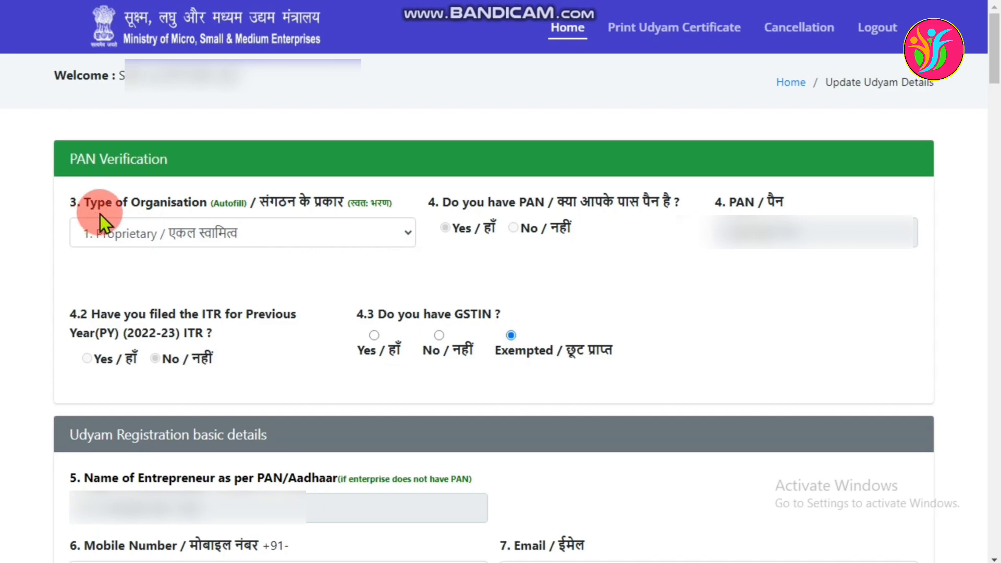
{"action": "left_click", "coordinate": [357, 236]}
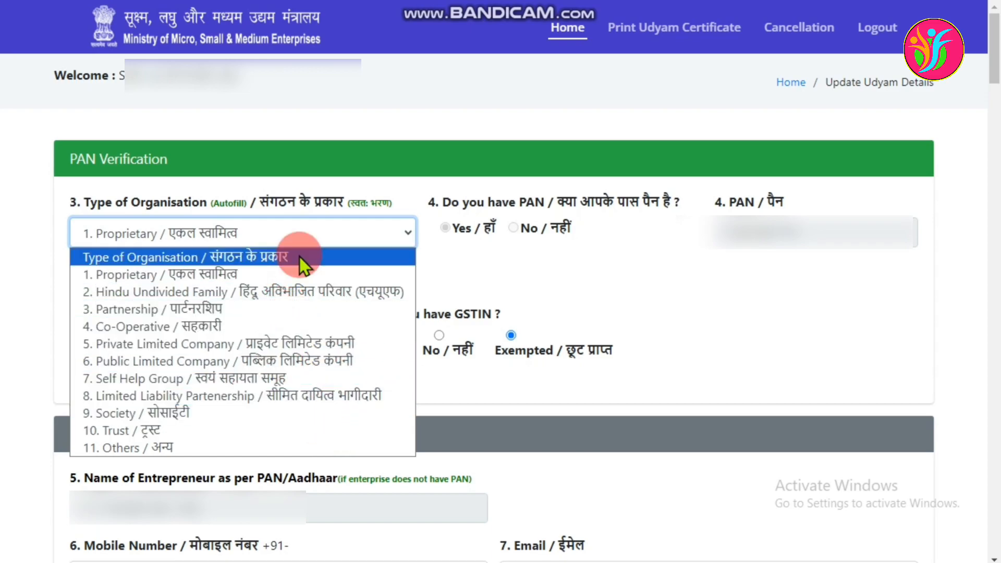
{"action": "left_click", "coordinate": [446, 271]}
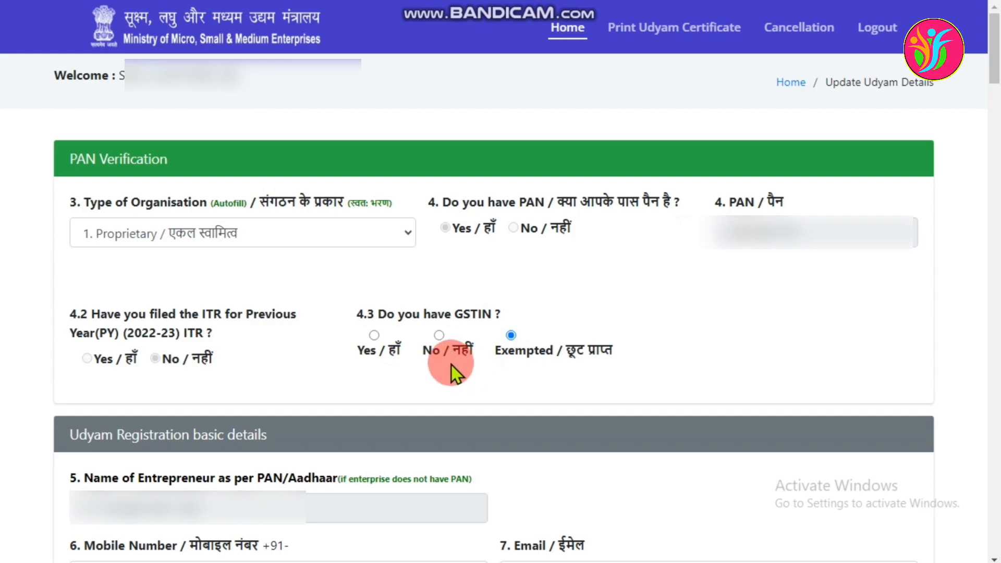
Keep the GSTIN answer set to Exempted.
{"action": "left_click", "coordinate": [374, 335]}
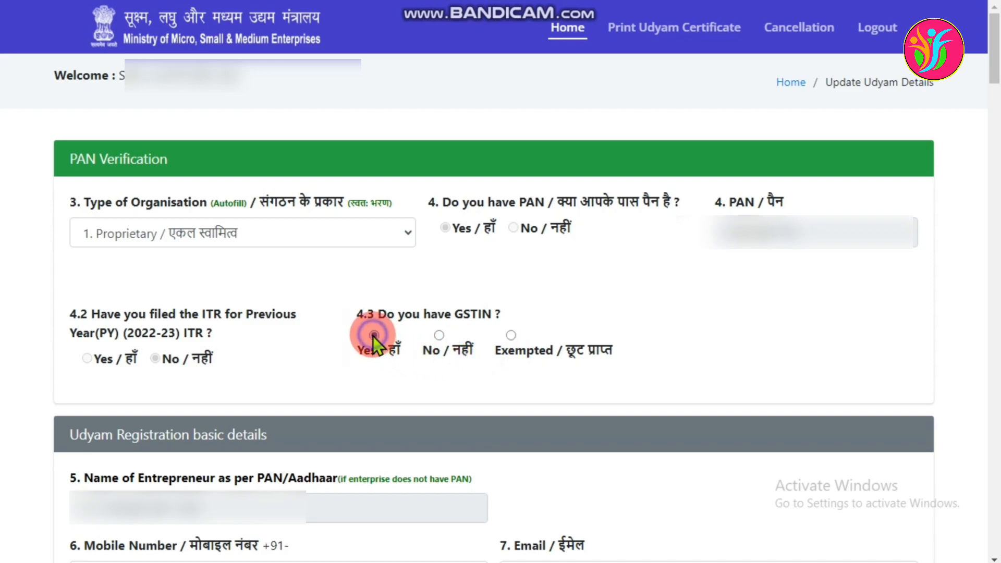
{"action": "left_click", "coordinate": [512, 336]}
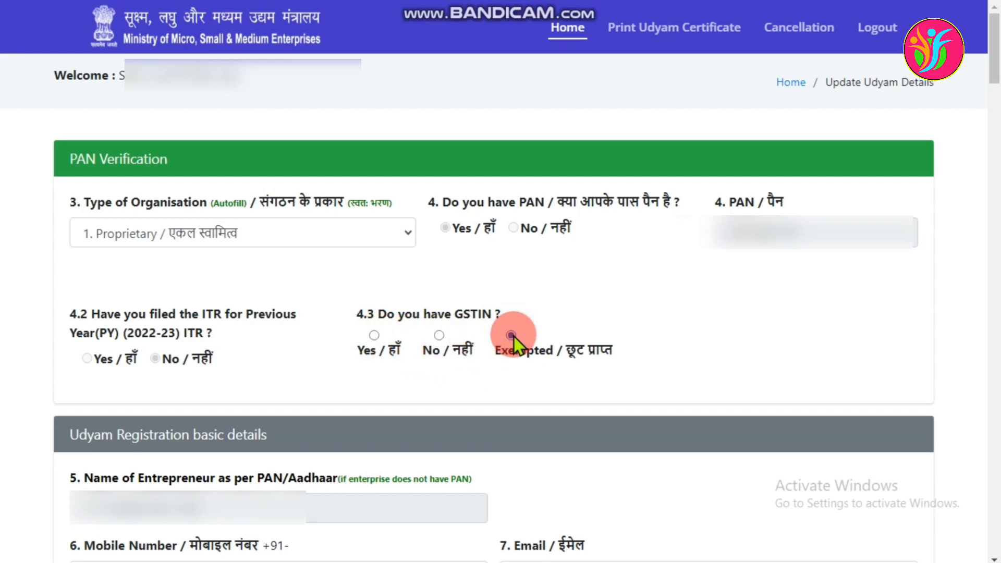
{"action": "left_click", "coordinate": [393, 353]}
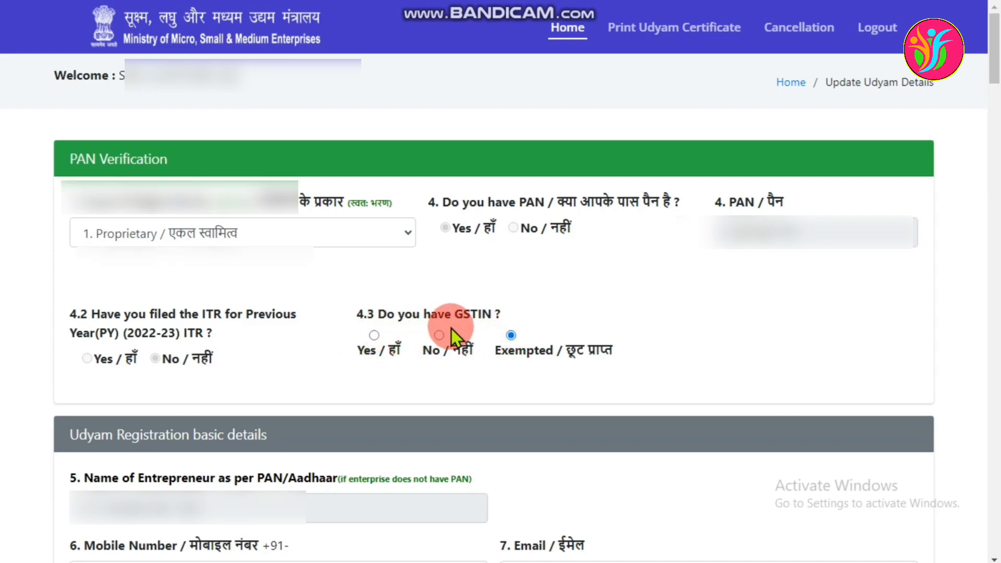
{"action": "scroll", "coordinate": [452, 328], "scroll_direction": "down", "scroll_amount": 5}
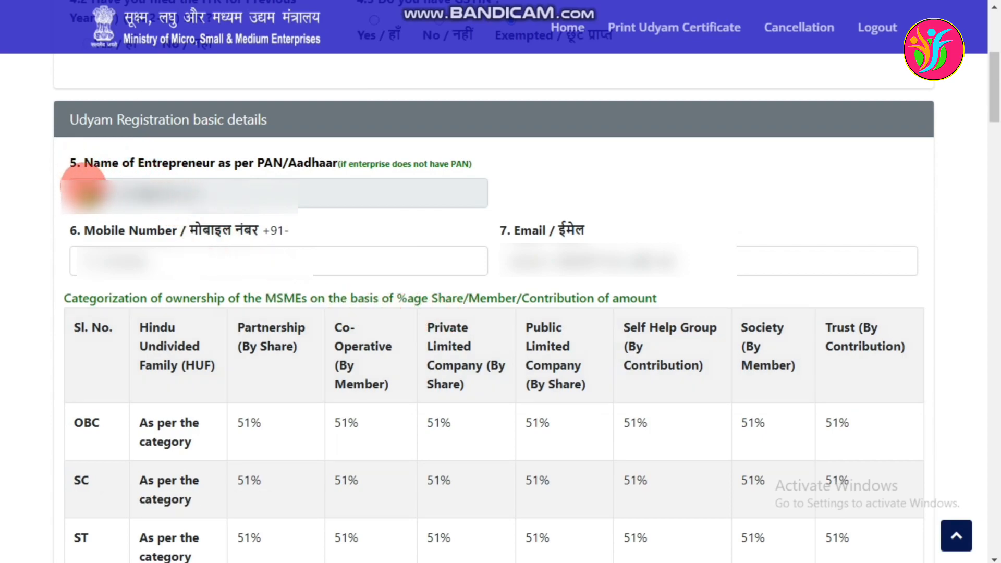
{"action": "left_click_drag", "start_coordinate": [83, 194], "coordinate": [243, 212]}
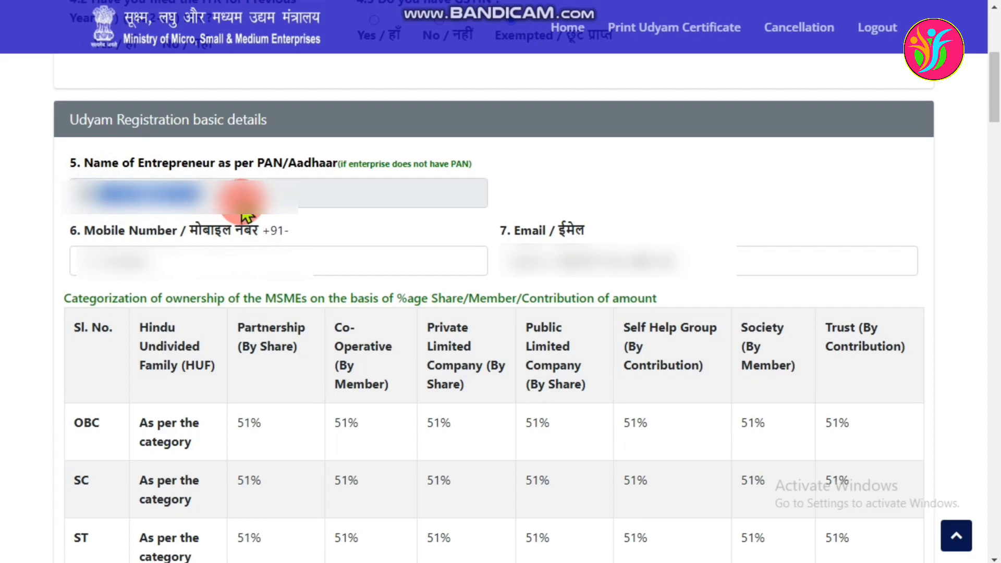
{"action": "left_click", "coordinate": [78, 194]}
{"action": "left_click_drag", "start_coordinate": [79, 194], "coordinate": [245, 194]}
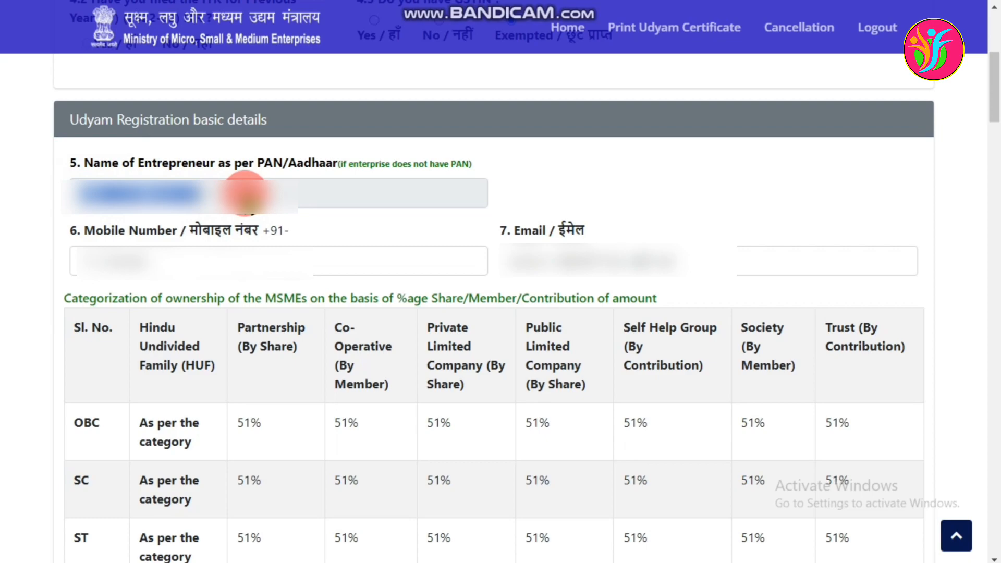
{"action": "left_click", "coordinate": [496, 175]}
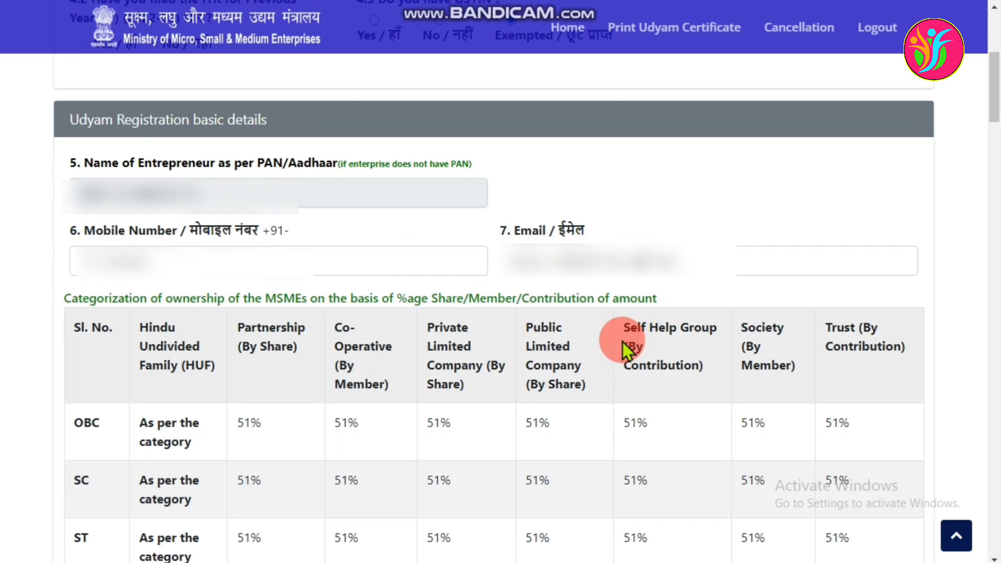
{"action": "scroll", "coordinate": [506, 312], "scroll_direction": "down", "scroll_amount": 10}
{"action": "left_click", "coordinate": [159, 211]}
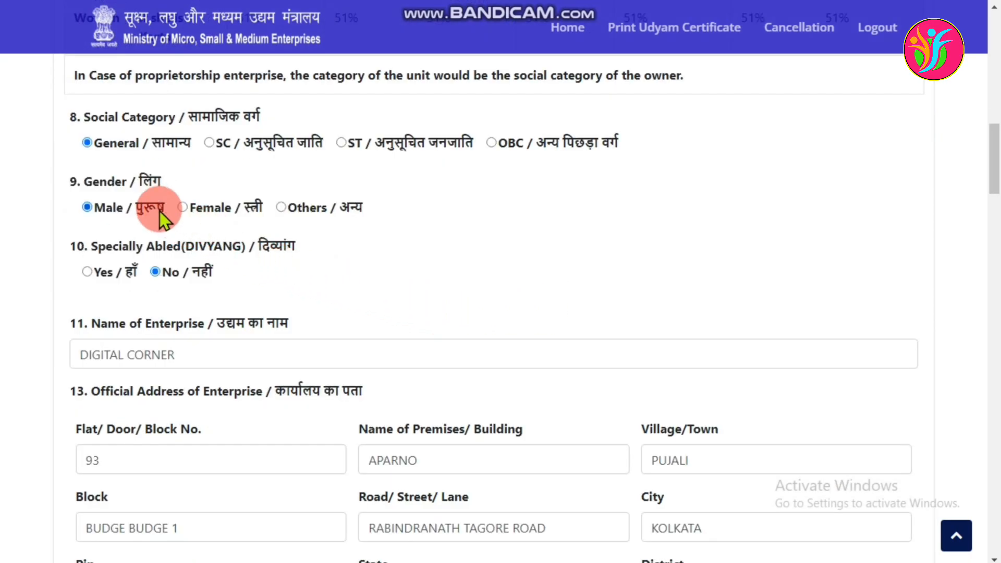
{"action": "left_click", "coordinate": [104, 138]}
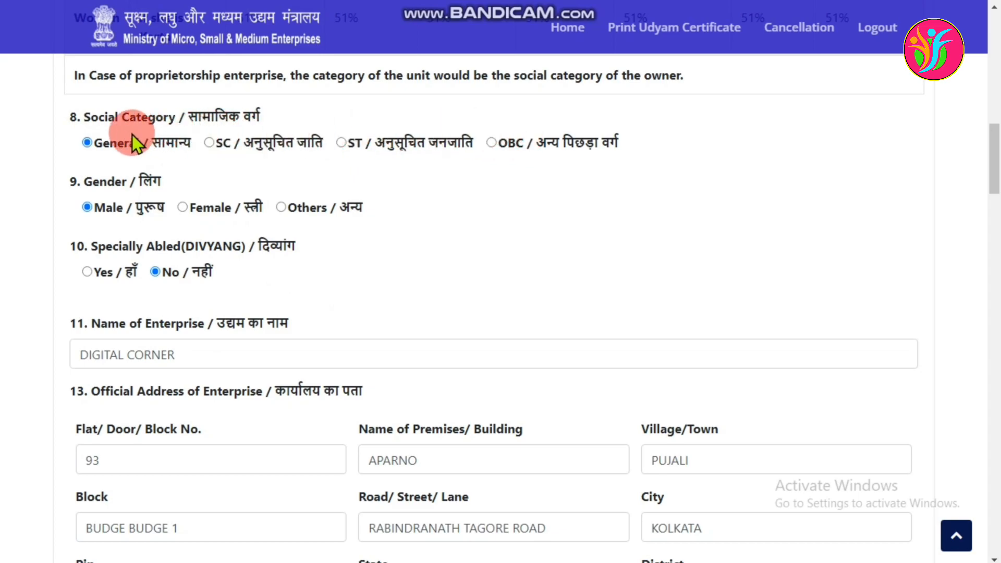
{"action": "left_click", "coordinate": [390, 152]}
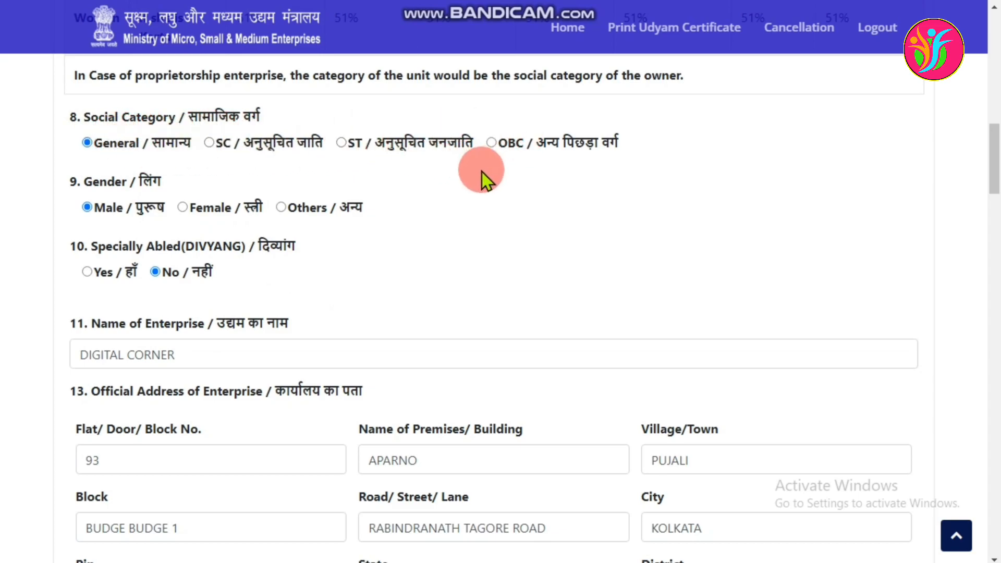
{"action": "left_click", "coordinate": [208, 143]}
{"action": "left_click", "coordinate": [382, 145]}
{"action": "left_click", "coordinate": [494, 143]}
{"action": "left_click", "coordinate": [85, 144]}
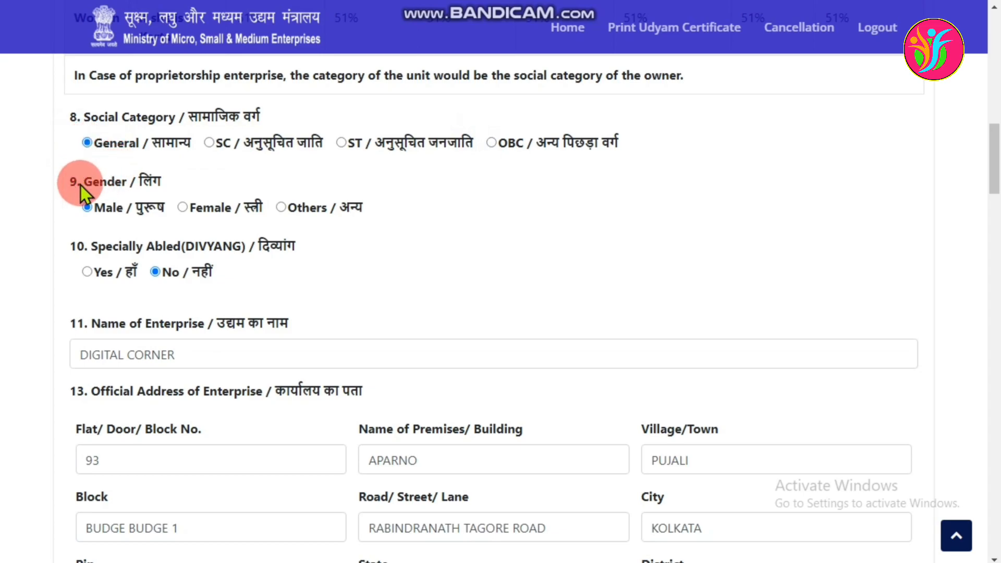
{"action": "left_click", "coordinate": [183, 208]}
{"action": "left_click", "coordinate": [104, 204]}
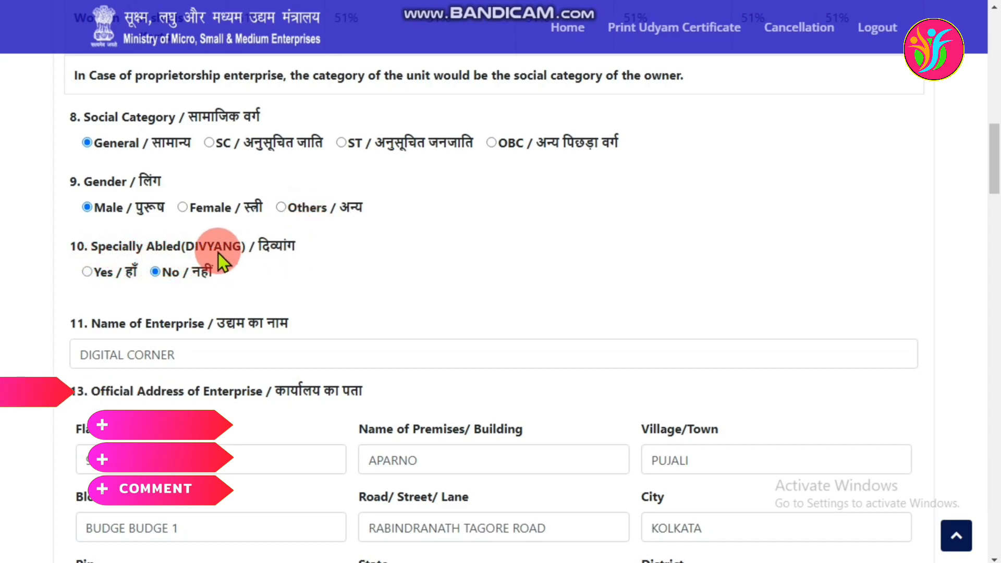
Leave the enterprise name as is and keep the Premises field as APARNO.
{"action": "scroll", "coordinate": [372, 74], "scroll_direction": "down", "scroll_amount": 4}
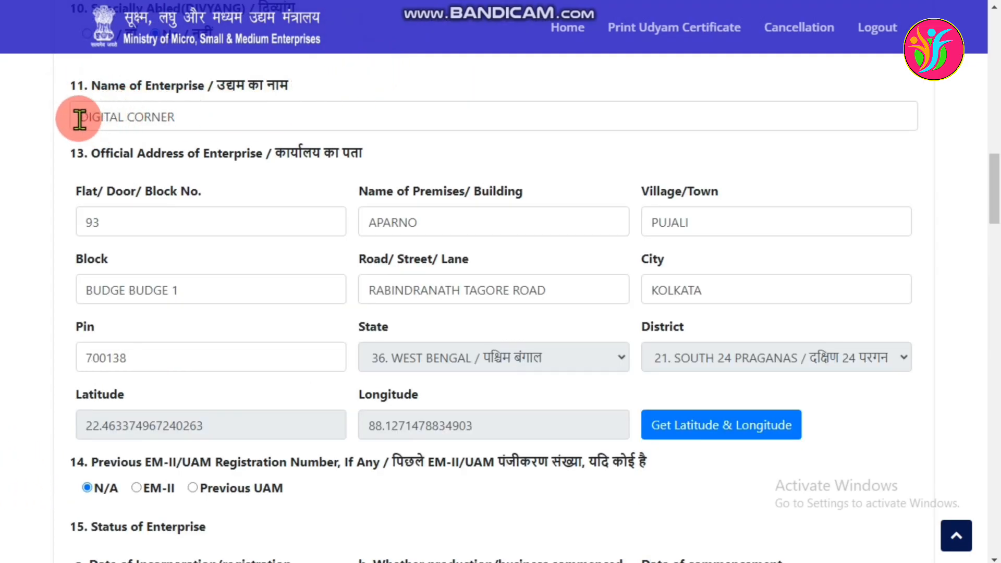
{"action": "left_click", "coordinate": [179, 119]}
{"action": "left_click", "coordinate": [332, 73]}
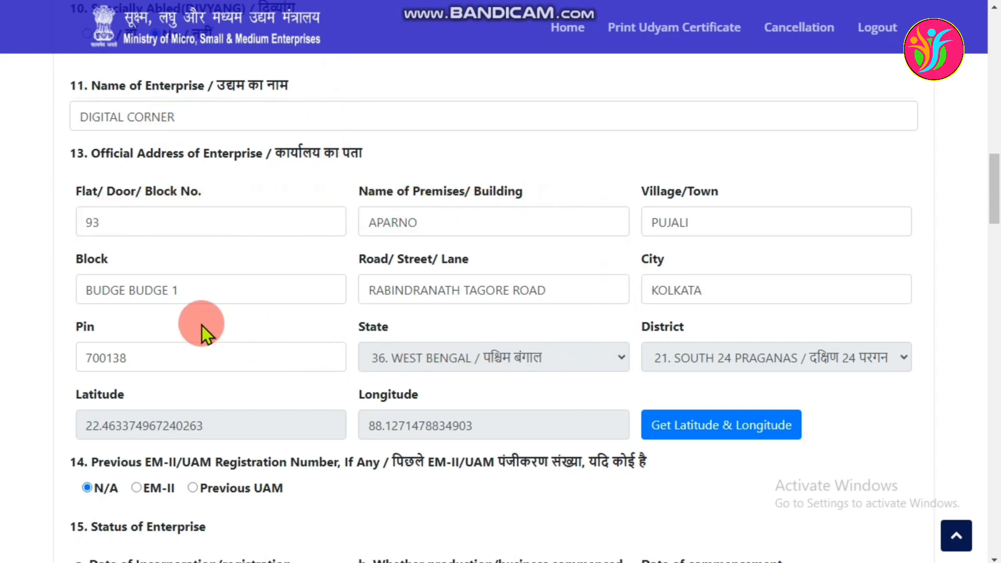
{"action": "left_click", "coordinate": [455, 226]}
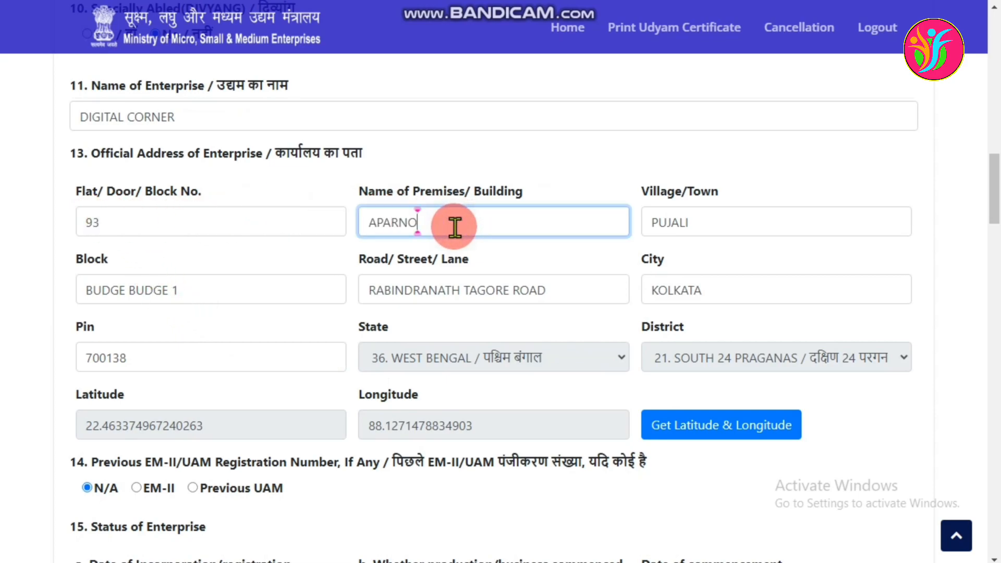
{"action": "type", "text": "VY"}
{"action": "key", "text": "BackSpace"}
{"action": "type", "text": "ILA"}
{"action": "key", "text": "BackSpace"}
{"action": "key", "text": "BackSpace"}
{"action": "key", "text": "BackSpace"}
{"action": "key", "text": "BackSpace"}
{"action": "key", "text": "BackSpace"}
{"action": "left_click", "coordinate": [679, 427]}
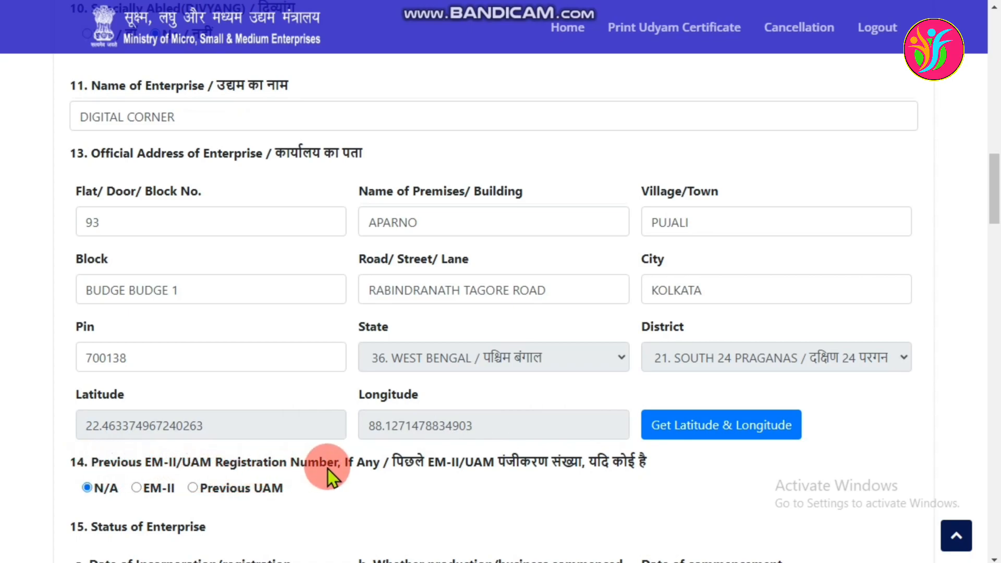
Mark question 14's previous registration as Previous UAM.
{"action": "left_click", "coordinate": [137, 488]}
{"action": "left_click", "coordinate": [193, 488]}
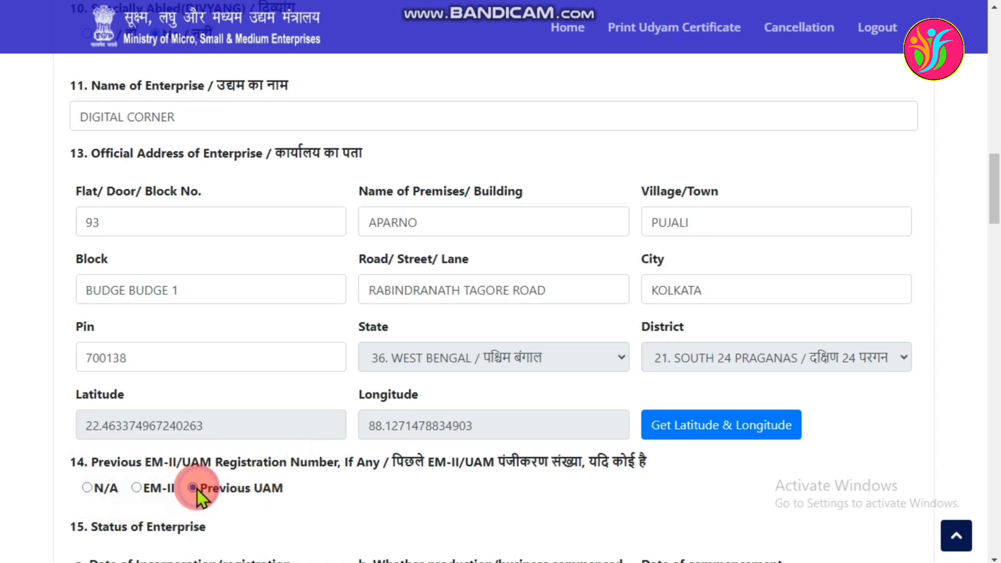
{"action": "left_click", "coordinate": [87, 488]}
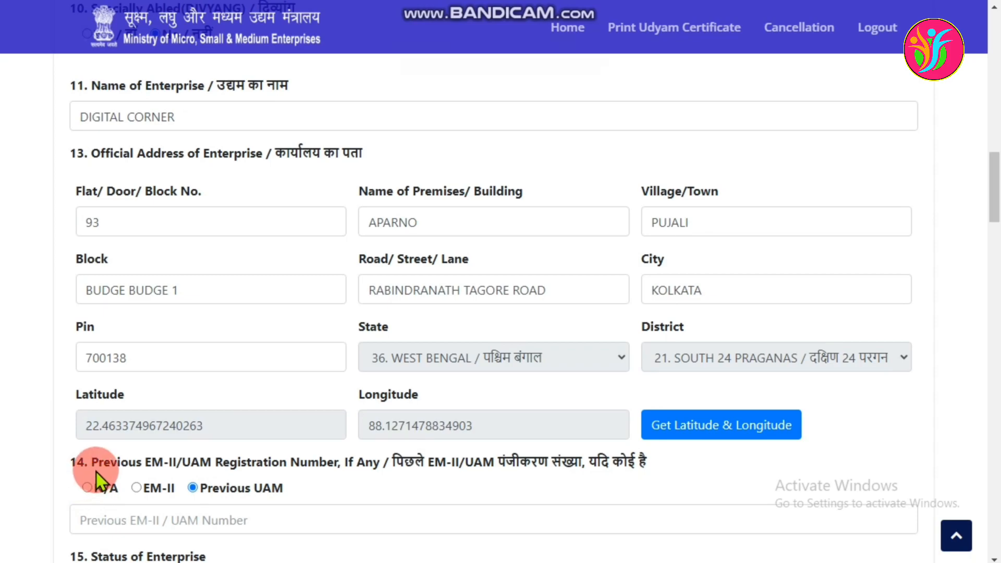
{"action": "scroll", "coordinate": [133, 301], "scroll_direction": "down", "scroll_amount": 8}
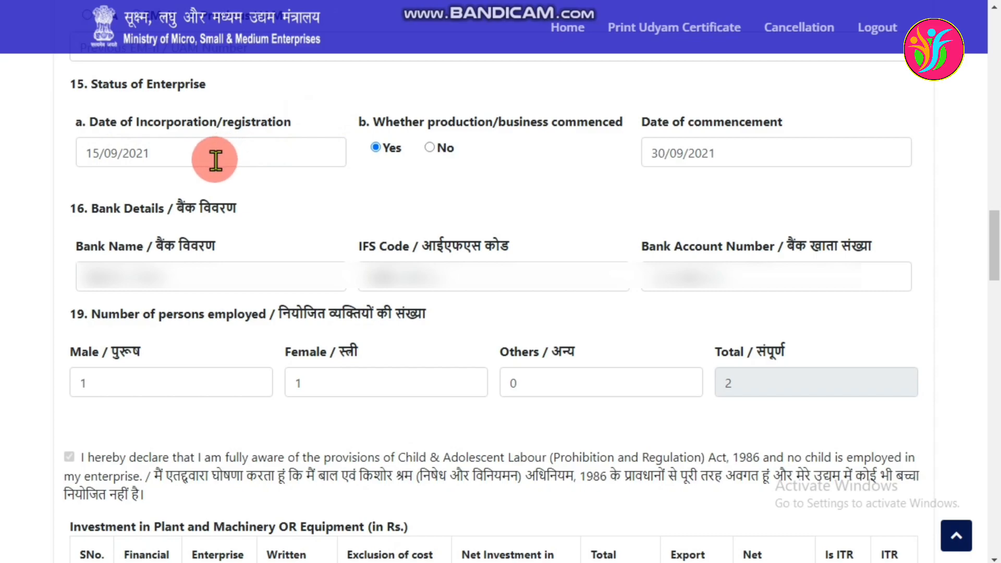
{"action": "left_click", "coordinate": [386, 147]}
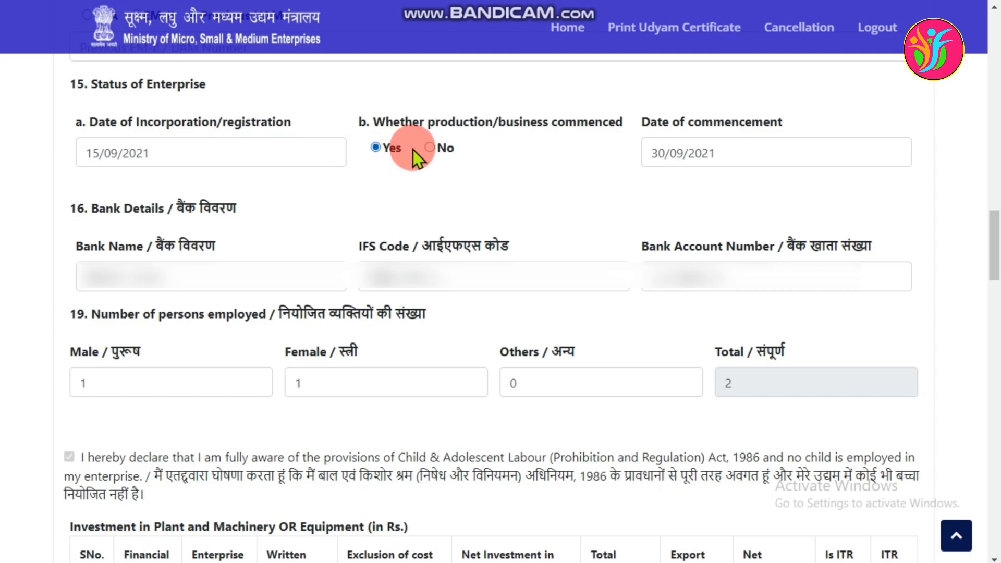
{"action": "left_click", "coordinate": [387, 148]}
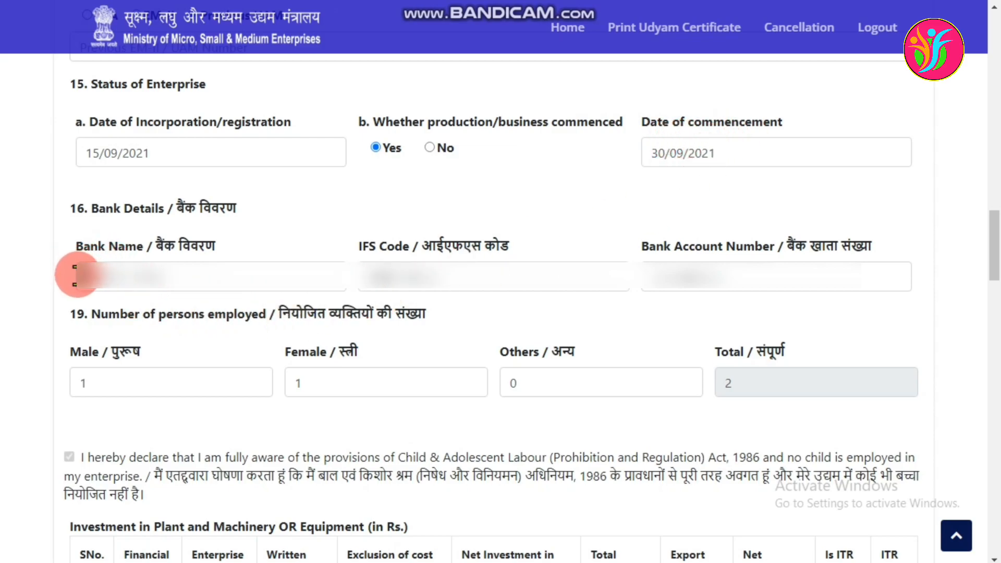
{"action": "left_click", "coordinate": [139, 265]}
{"action": "left_click", "coordinate": [528, 185]}
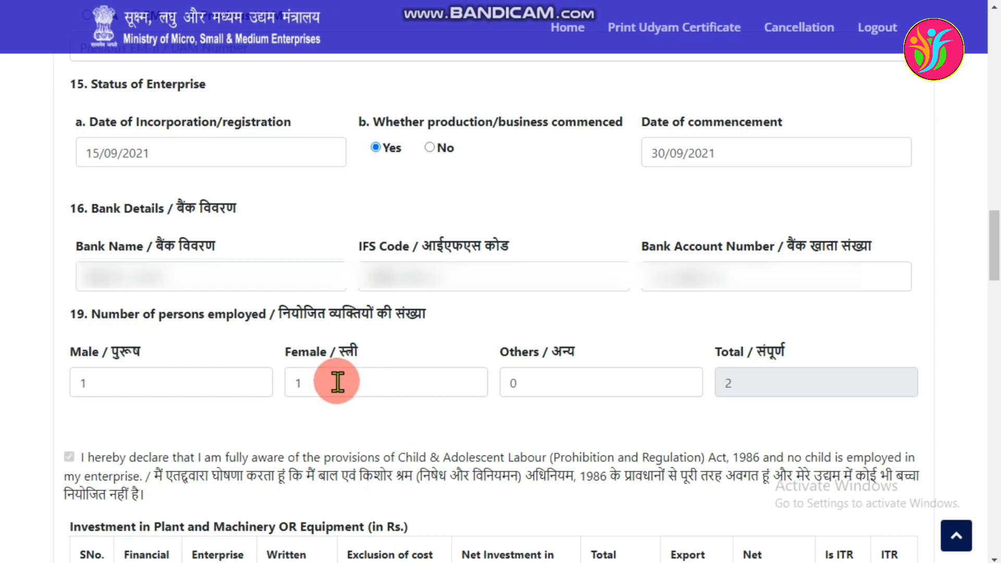
{"action": "scroll", "coordinate": [338, 380], "scroll_direction": "down", "scroll_amount": 6}
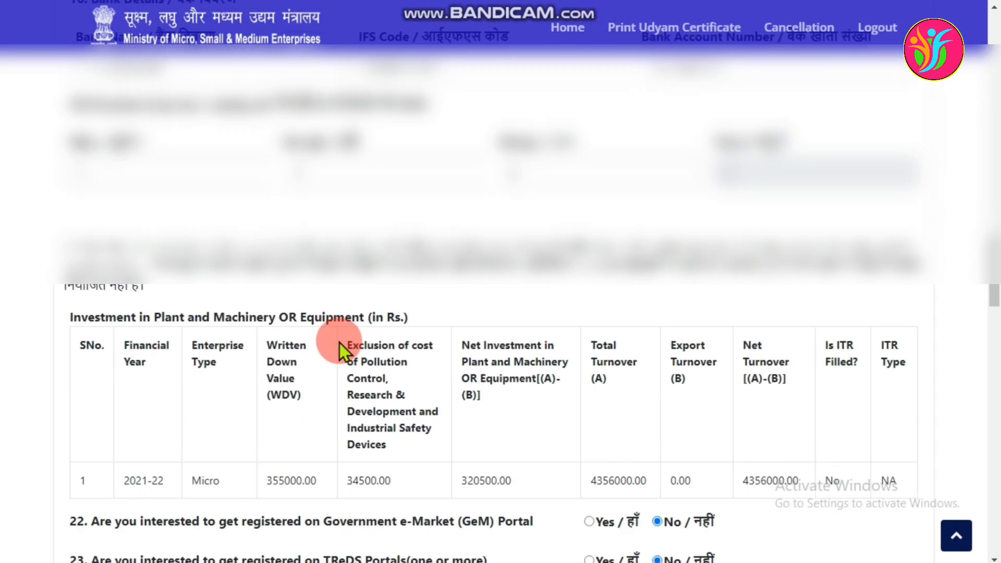
{"action": "scroll", "coordinate": [338, 340], "scroll_direction": "down", "scroll_amount": 2}
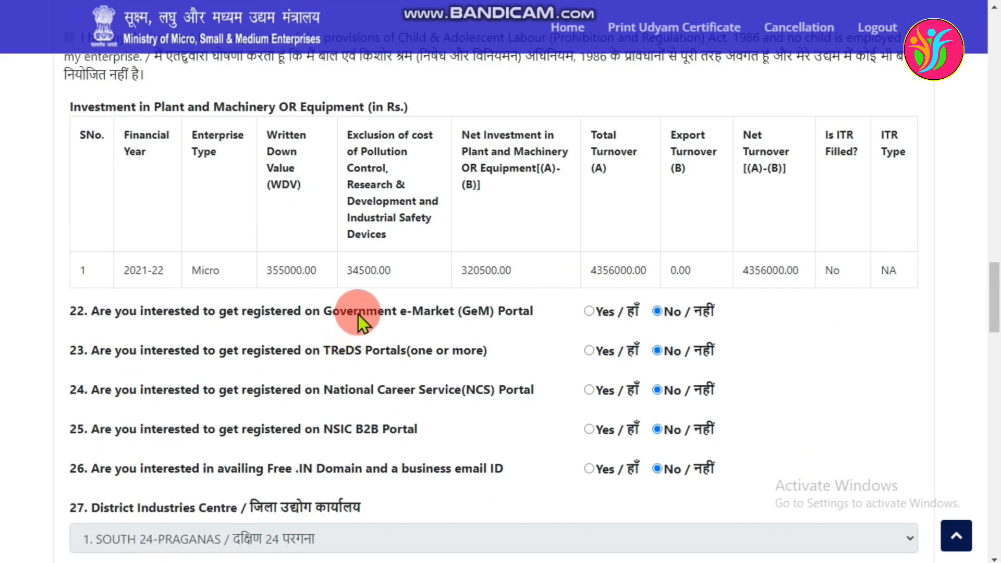
{"action": "scroll", "coordinate": [360, 312], "scroll_direction": "down", "scroll_amount": 1}
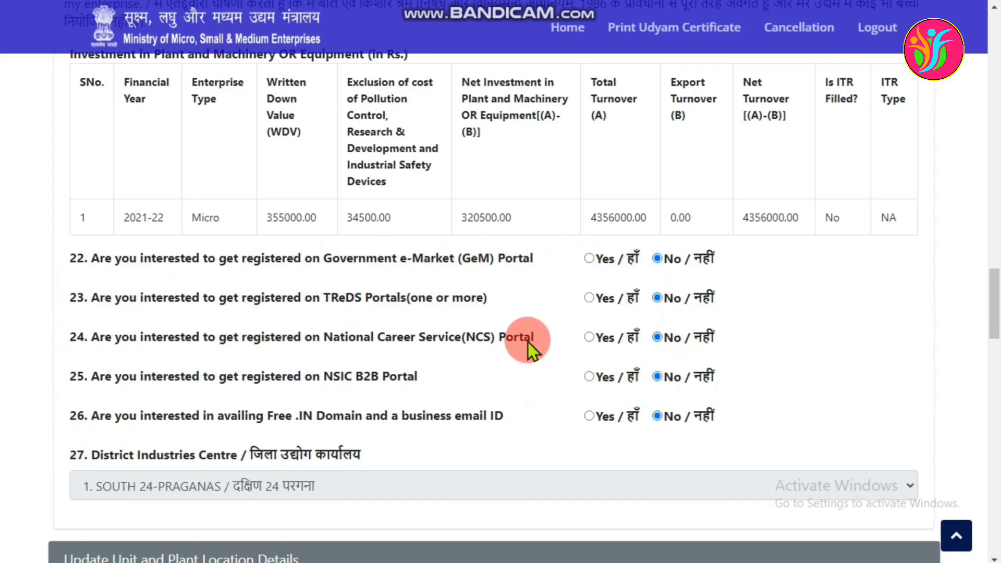
{"action": "scroll", "coordinate": [718, 317], "scroll_direction": "down", "scroll_amount": 4}
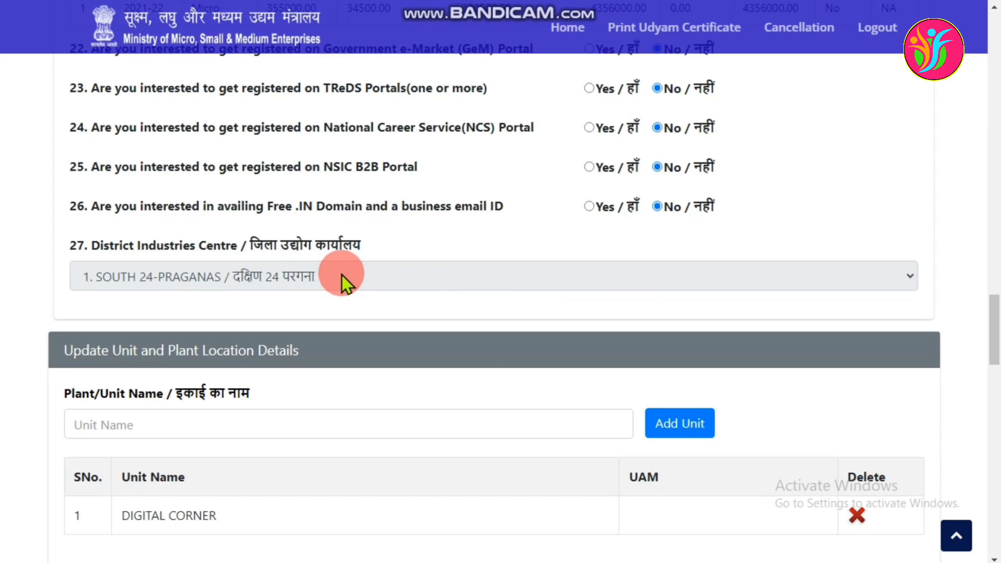
{"action": "scroll", "coordinate": [342, 274], "scroll_direction": "down", "scroll_amount": 3}
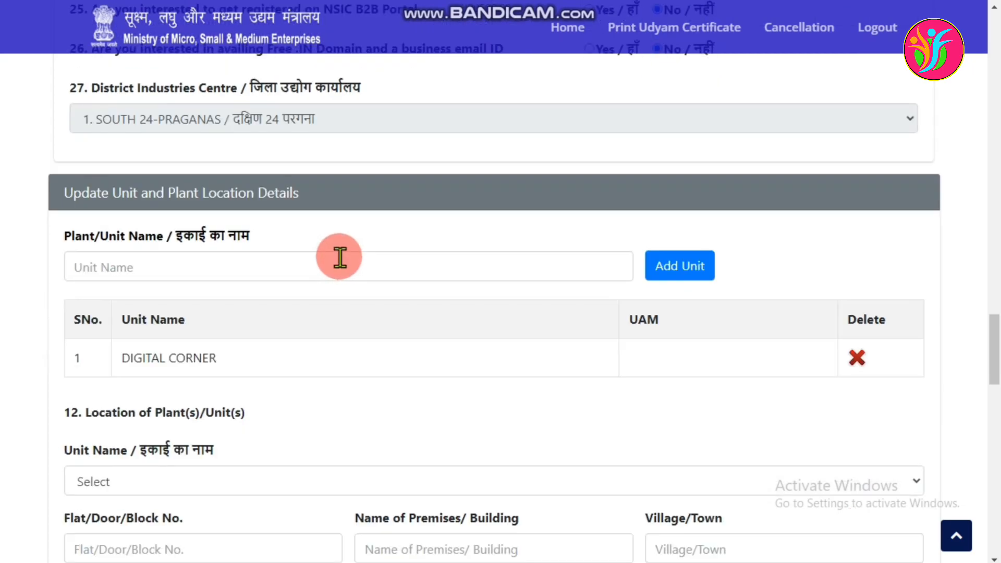
Confirm DIGITAL CORNER's Kolkata, West Bengal plant is listed, leaving unit name and new plant empty.
{"action": "scroll", "coordinate": [340, 257], "scroll_direction": "down", "scroll_amount": 2}
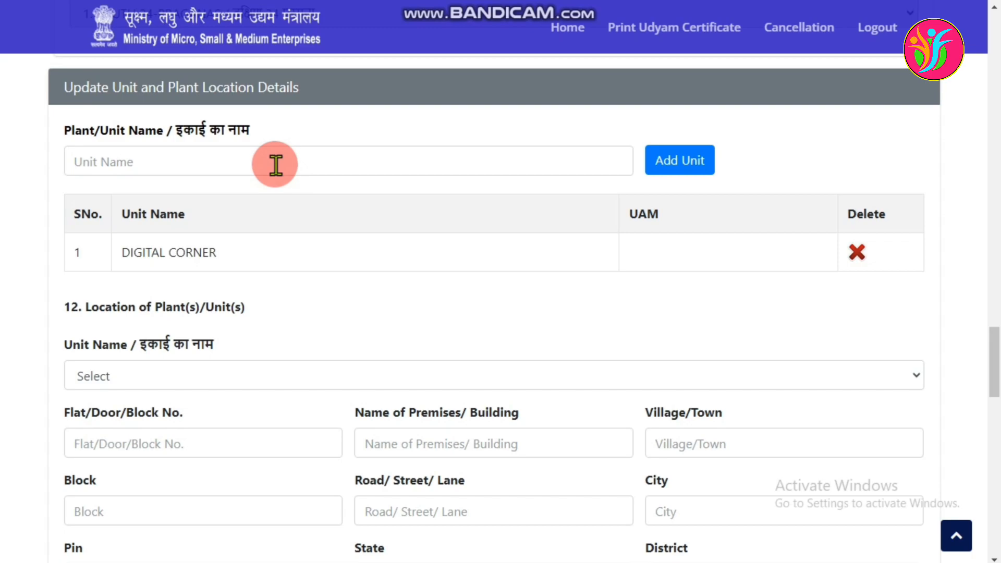
{"action": "left_click", "coordinate": [127, 165]}
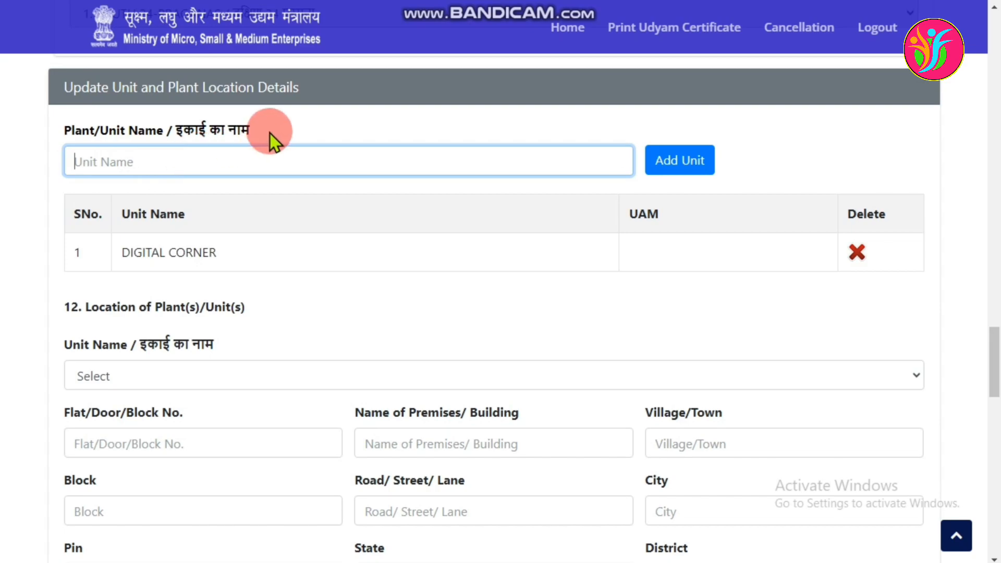
{"action": "left_click", "coordinate": [287, 125]}
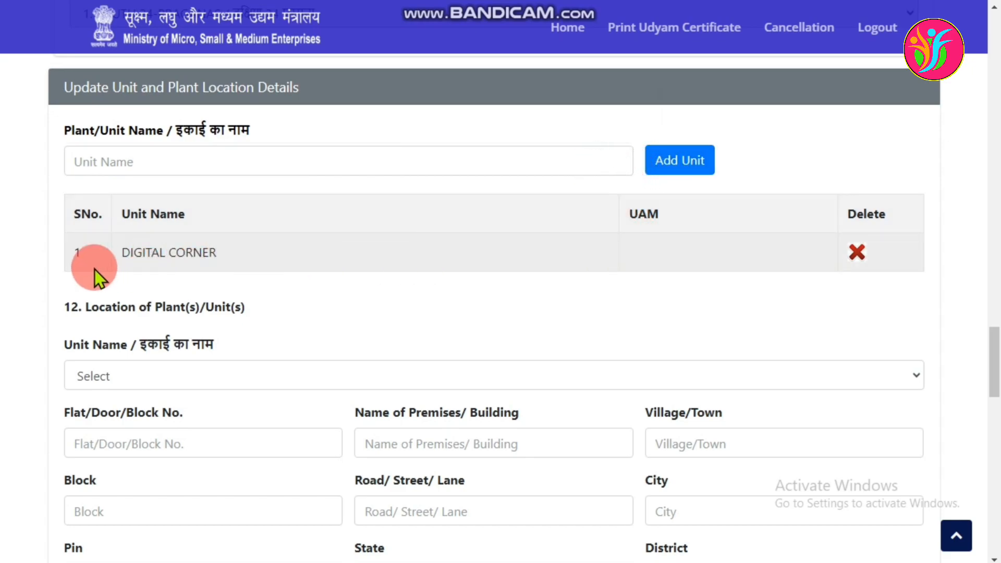
{"action": "scroll", "coordinate": [257, 250], "scroll_direction": "down", "scroll_amount": 4}
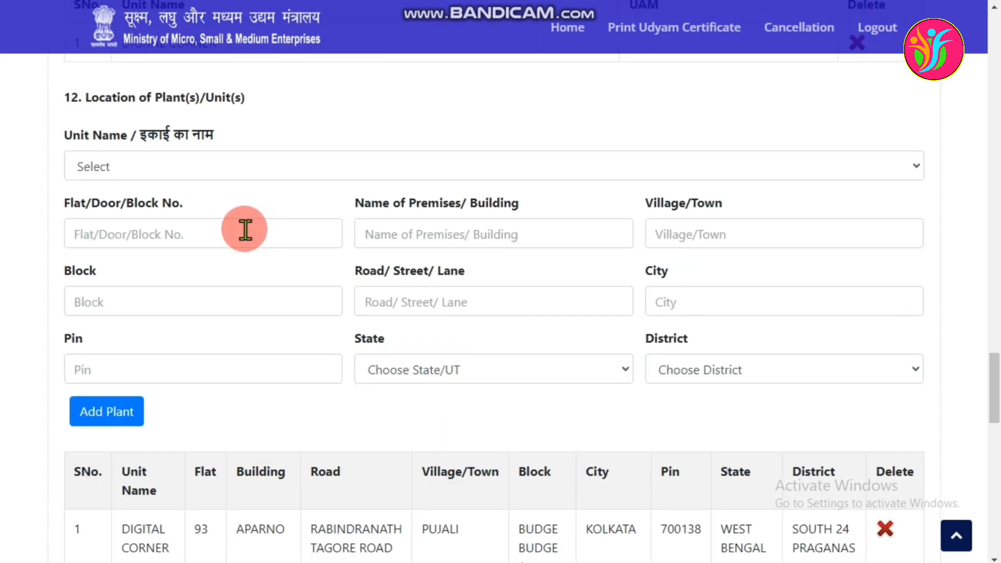
{"action": "scroll", "coordinate": [243, 224], "scroll_direction": "up", "scroll_amount": 1}
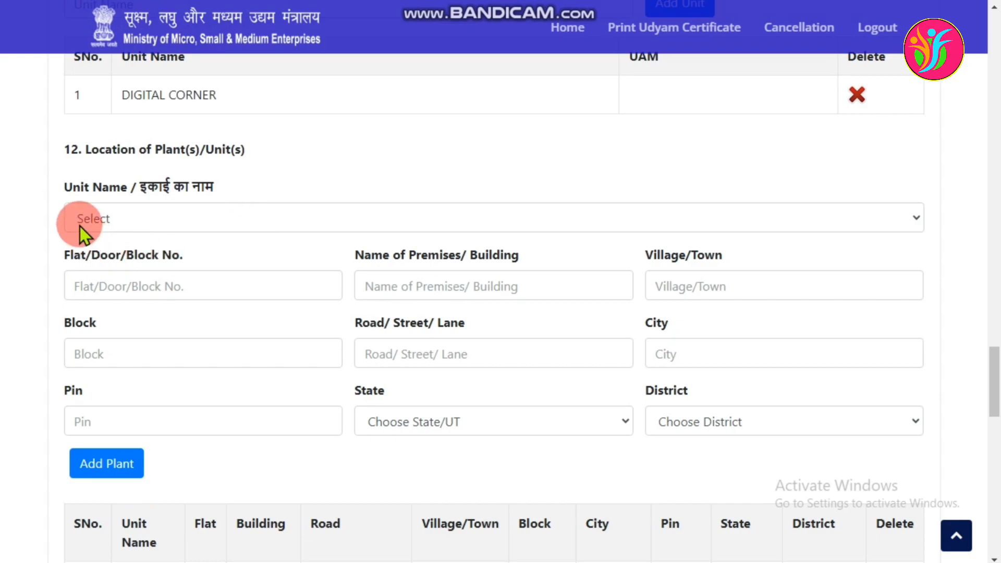
{"action": "left_click", "coordinate": [388, 211]}
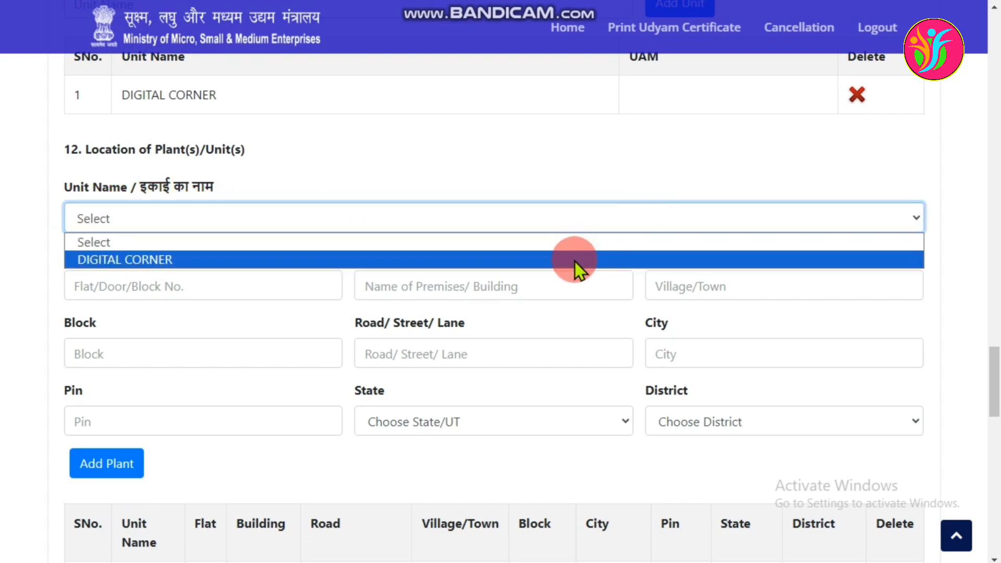
{"action": "left_click", "coordinate": [541, 199]}
{"action": "left_click", "coordinate": [530, 171]}
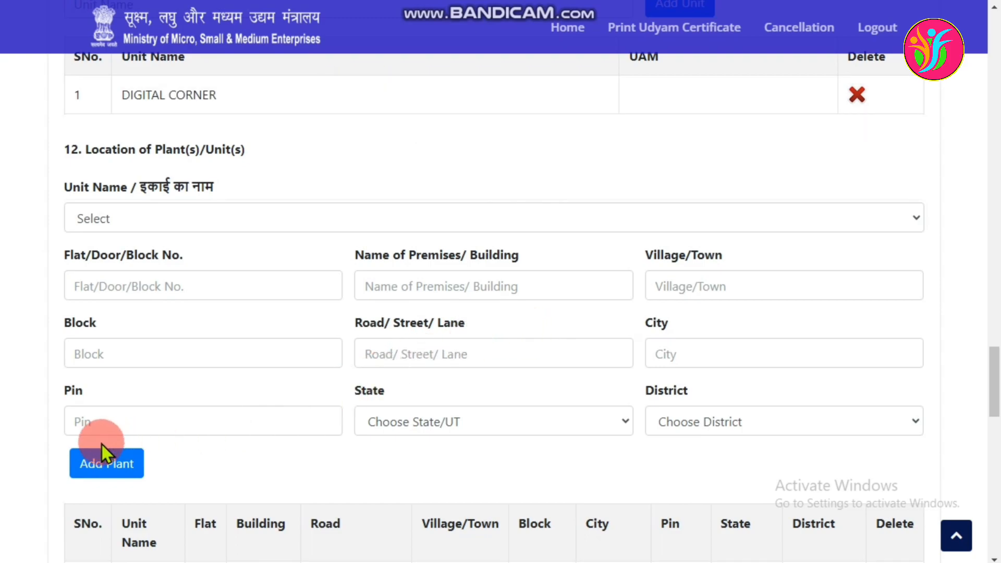
{"action": "left_click", "coordinate": [123, 463]}
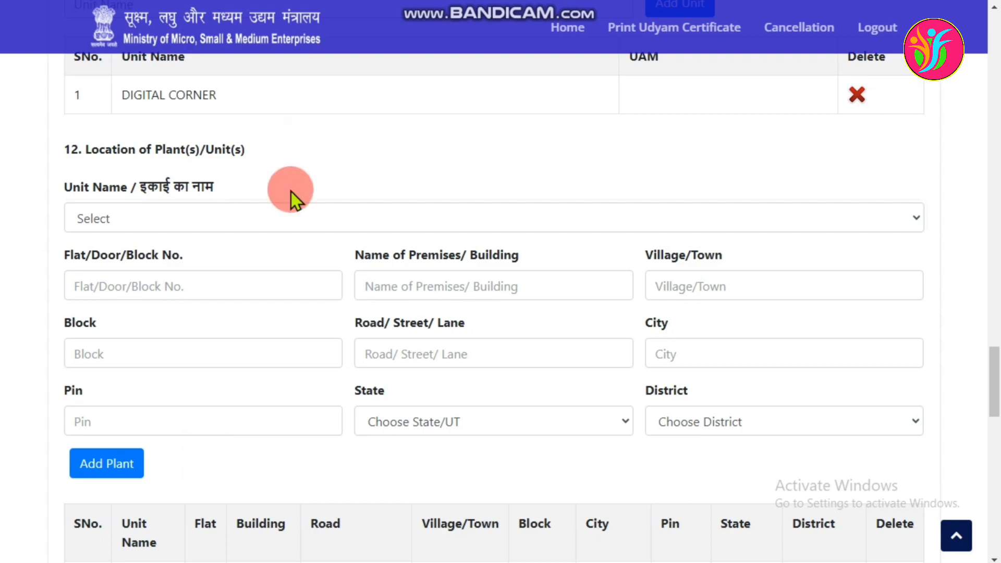
{"action": "scroll", "coordinate": [291, 192], "scroll_direction": "down", "scroll_amount": 5}
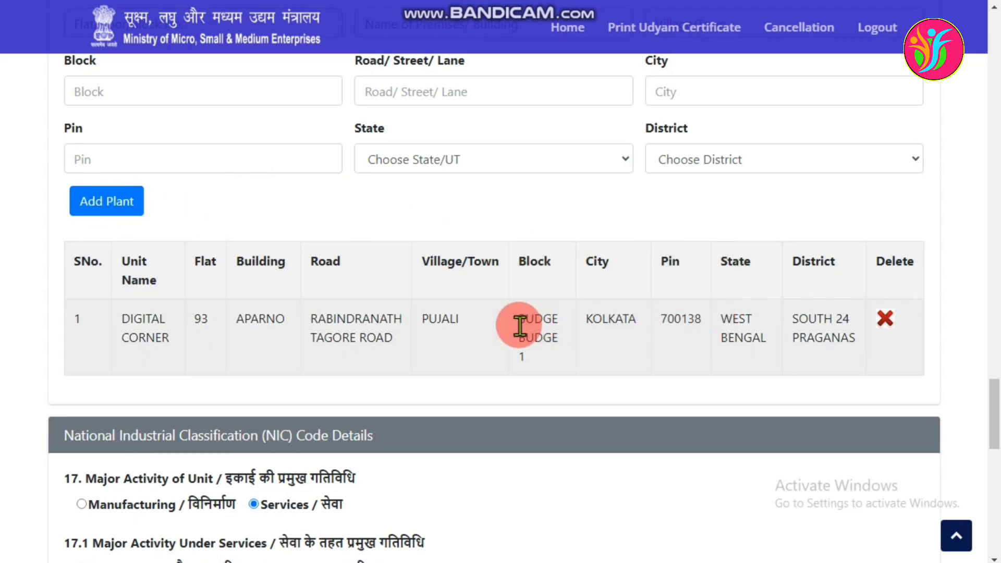
Keep the major activity as Services and select Non-Trading under 17.1.
{"action": "scroll", "coordinate": [416, 193], "scroll_direction": "down", "scroll_amount": 5}
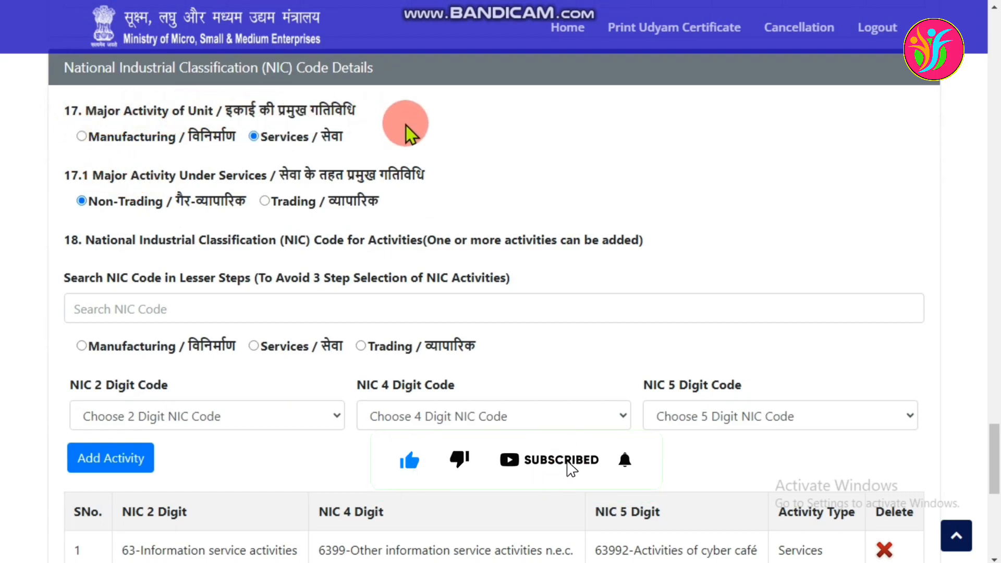
{"action": "left_click", "coordinate": [82, 137]}
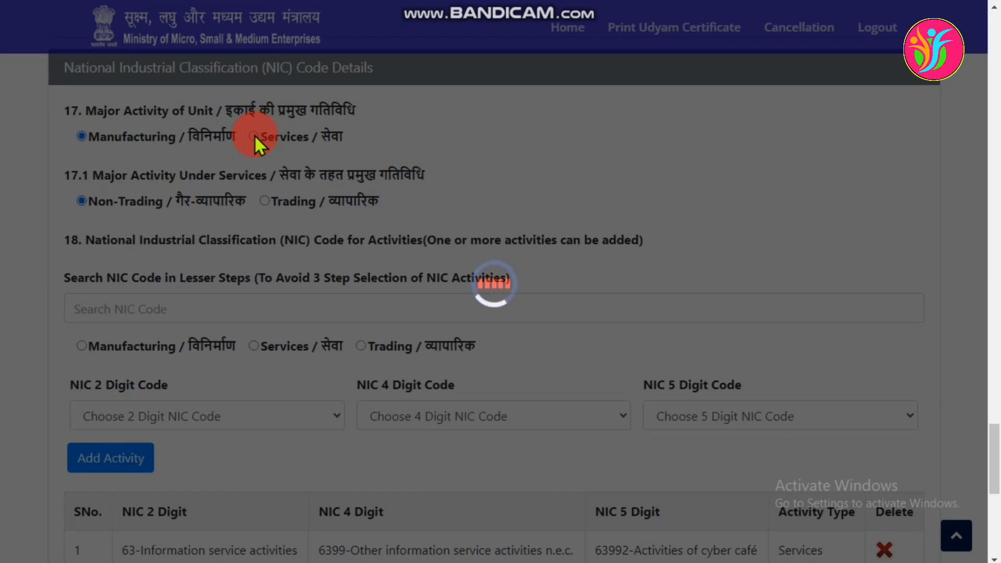
{"action": "left_click", "coordinate": [257, 139]}
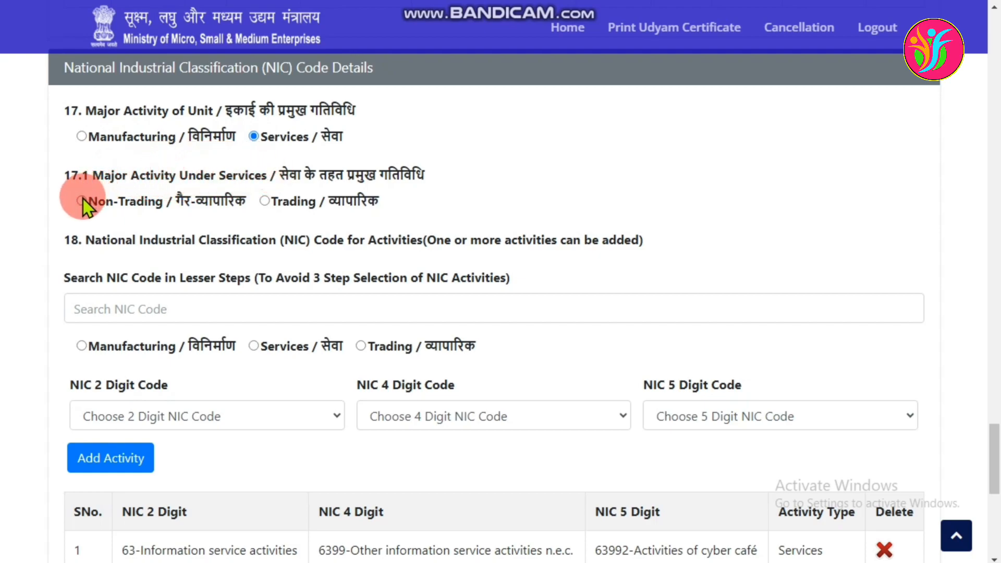
{"action": "left_click", "coordinate": [125, 203]}
{"action": "scroll", "coordinate": [209, 117], "scroll_direction": "down", "scroll_amount": 3}
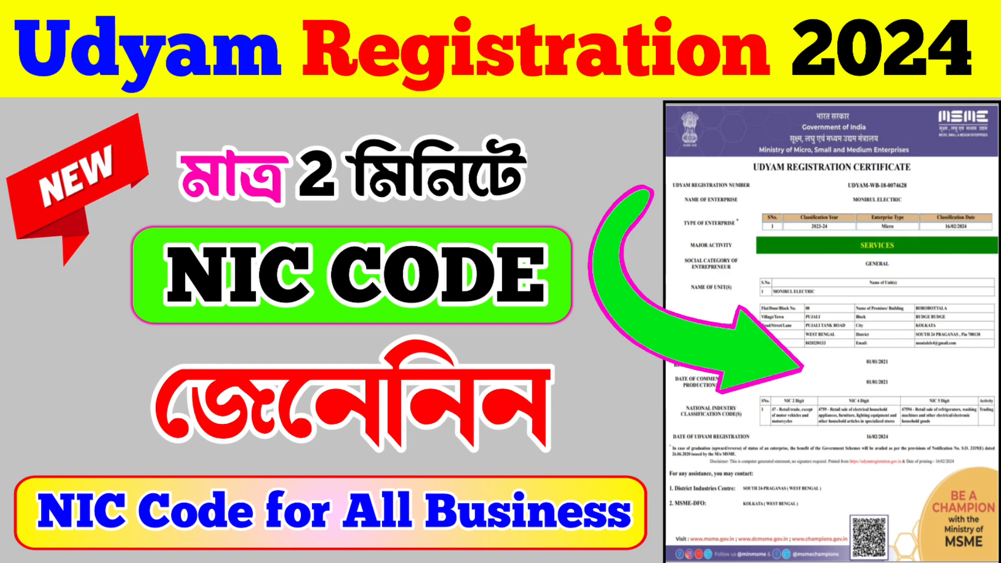
{"action": "scroll", "coordinate": [596, 326], "scroll_direction": "down", "scroll_amount": 1}
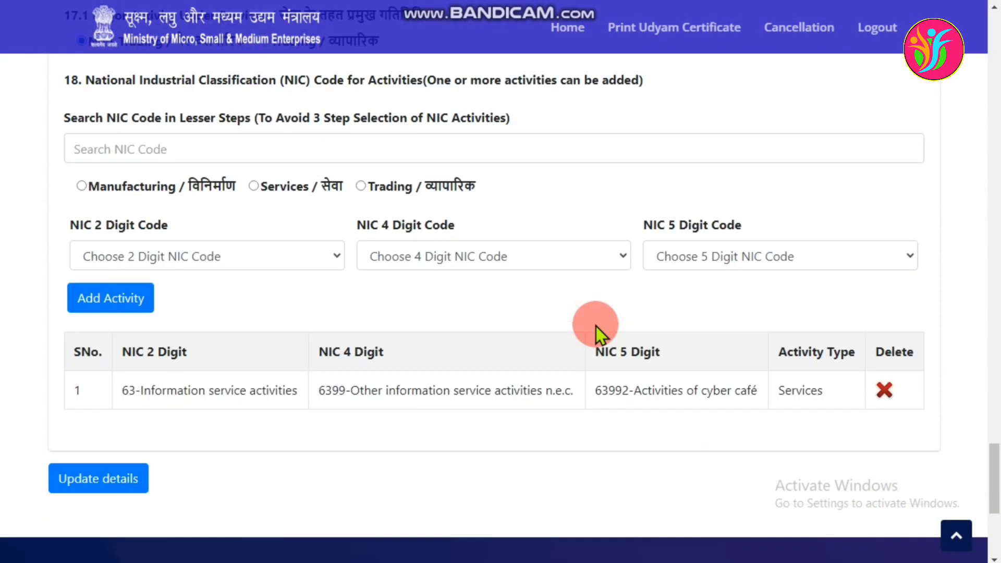
Submit the updated details and dismiss the 'updated successfully' alert.
{"action": "left_click", "coordinate": [98, 482]}
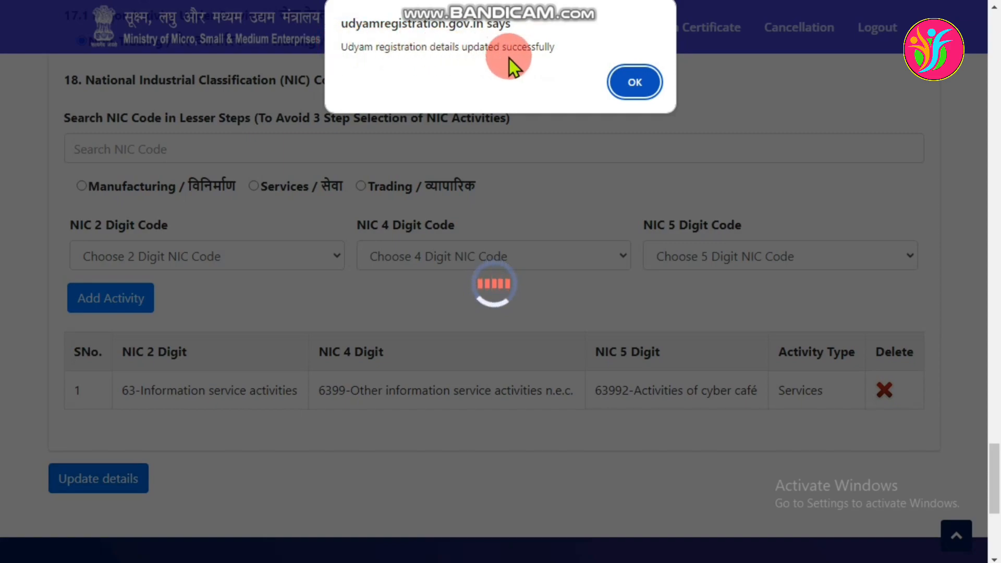
{"action": "left_click_drag", "start_coordinate": [557, 47], "coordinate": [353, 38]}
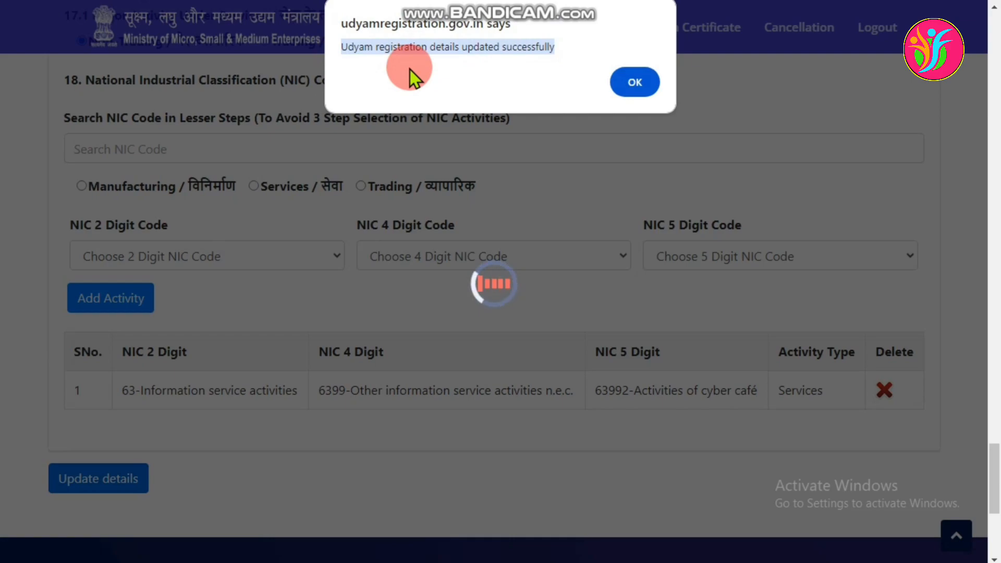
{"action": "left_click", "coordinate": [634, 82]}
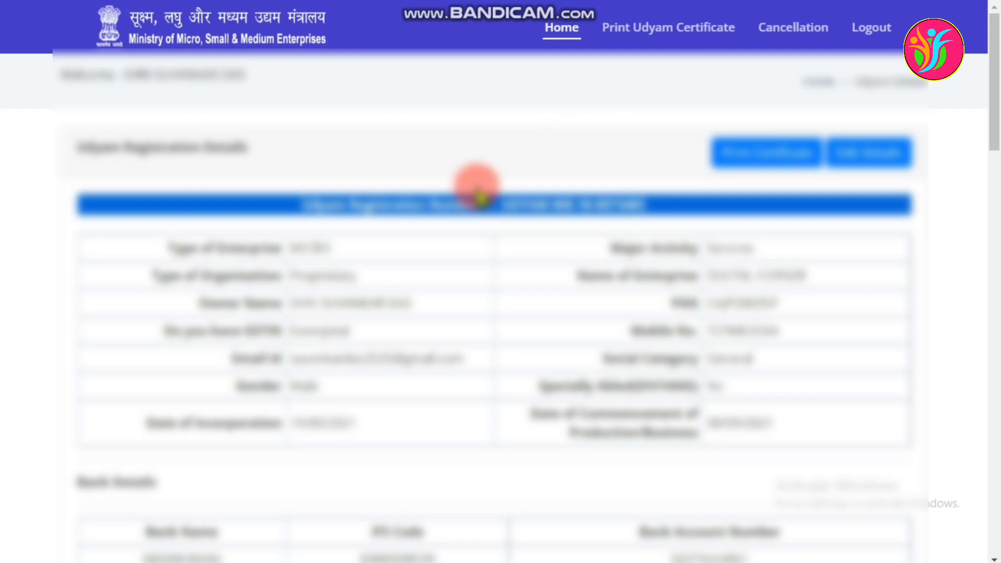
{"action": "scroll", "coordinate": [494, 179], "scroll_direction": "down", "scroll_amount": 4}
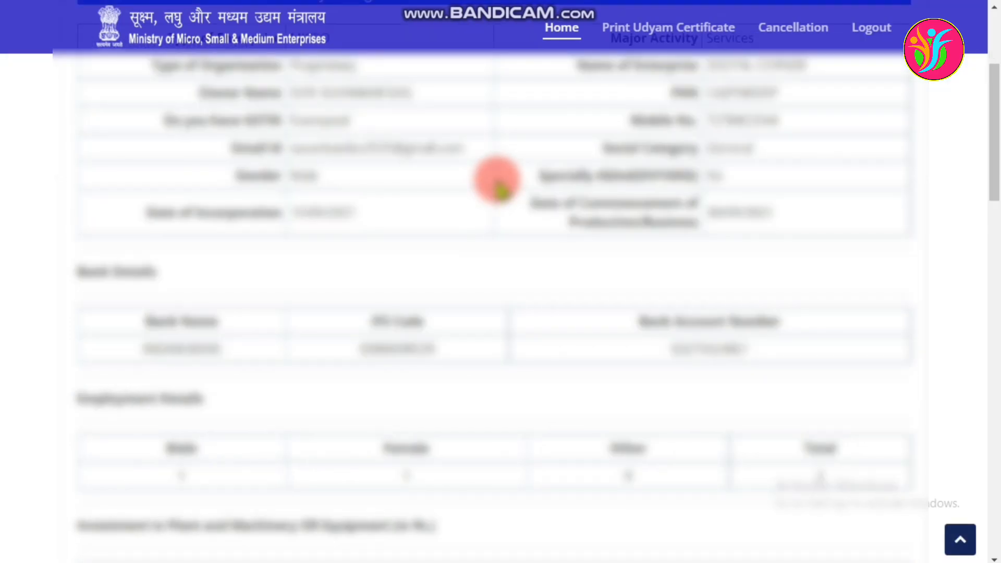
{"action": "scroll", "coordinate": [499, 188], "scroll_direction": "down", "scroll_amount": 10}
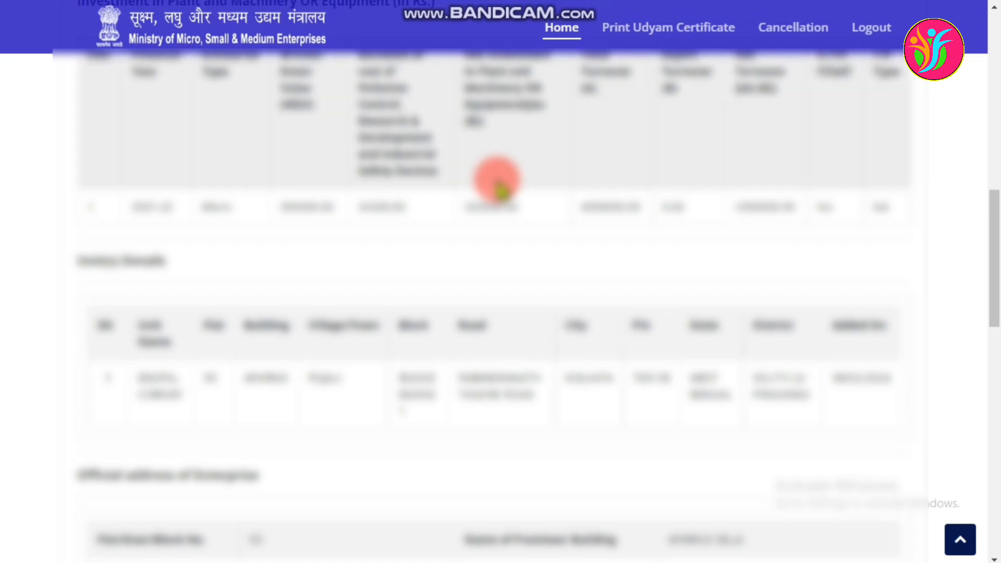
{"action": "scroll", "coordinate": [501, 192], "scroll_direction": "down", "scroll_amount": 4}
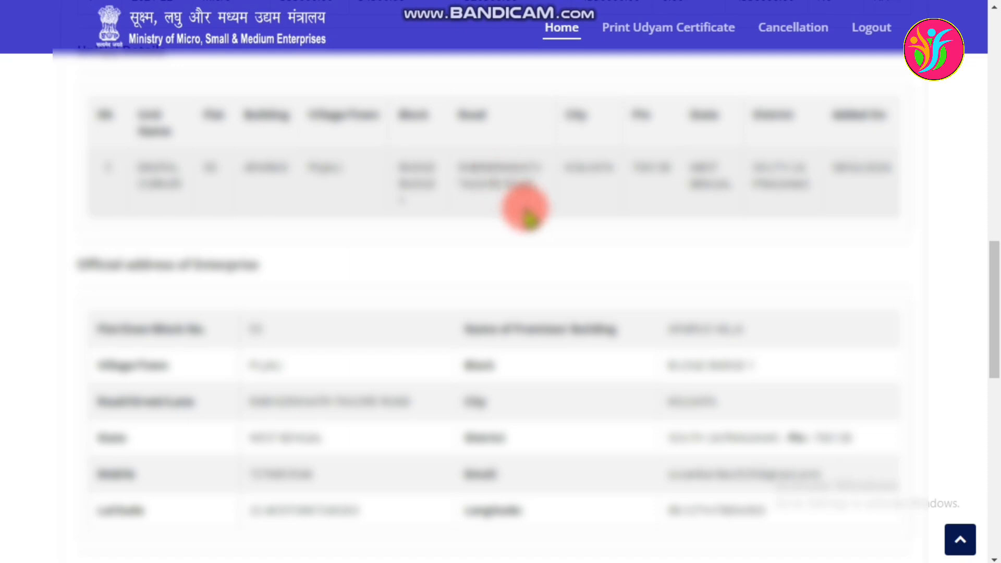
{"action": "scroll", "coordinate": [522, 206], "scroll_direction": "down", "scroll_amount": 7}
{"action": "scroll", "coordinate": [529, 216], "scroll_direction": "up", "scroll_amount": 6}
{"action": "scroll", "coordinate": [530, 216], "scroll_direction": "up", "scroll_amount": 15}
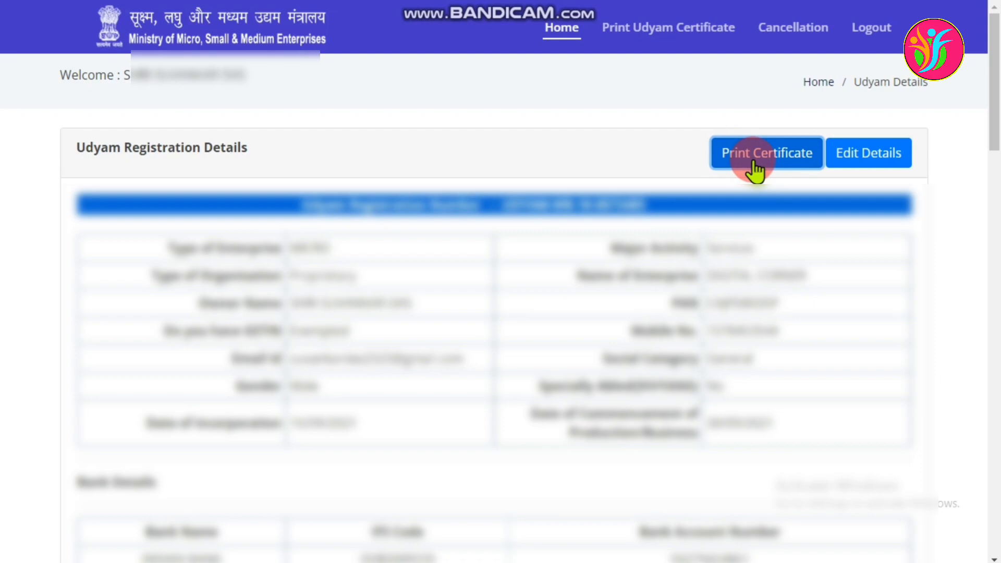
Print the Udyam Registration Certificate to Save as PDF and save it to the chosen folder.
{"action": "left_click", "coordinate": [755, 161]}
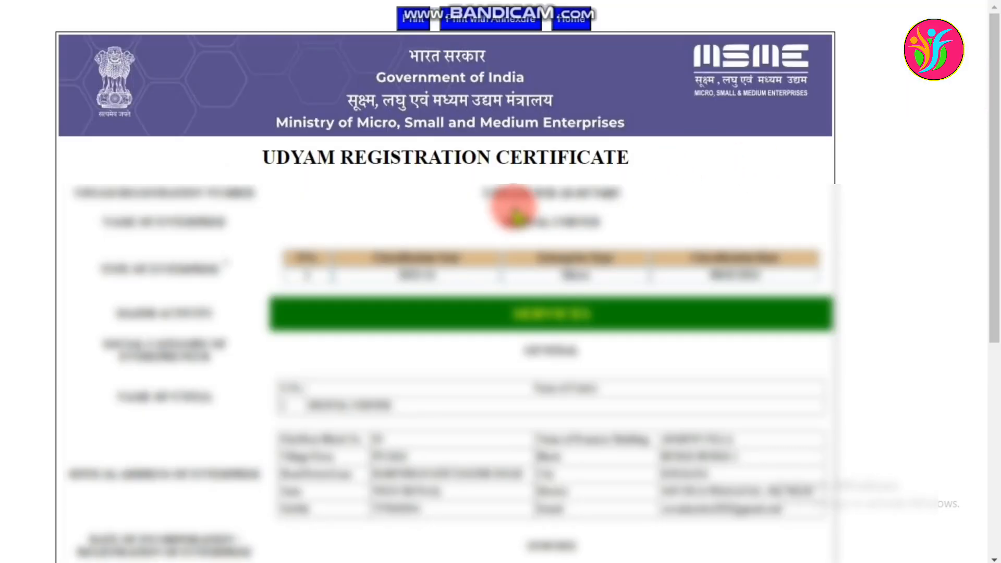
{"action": "left_click", "coordinate": [412, 21]}
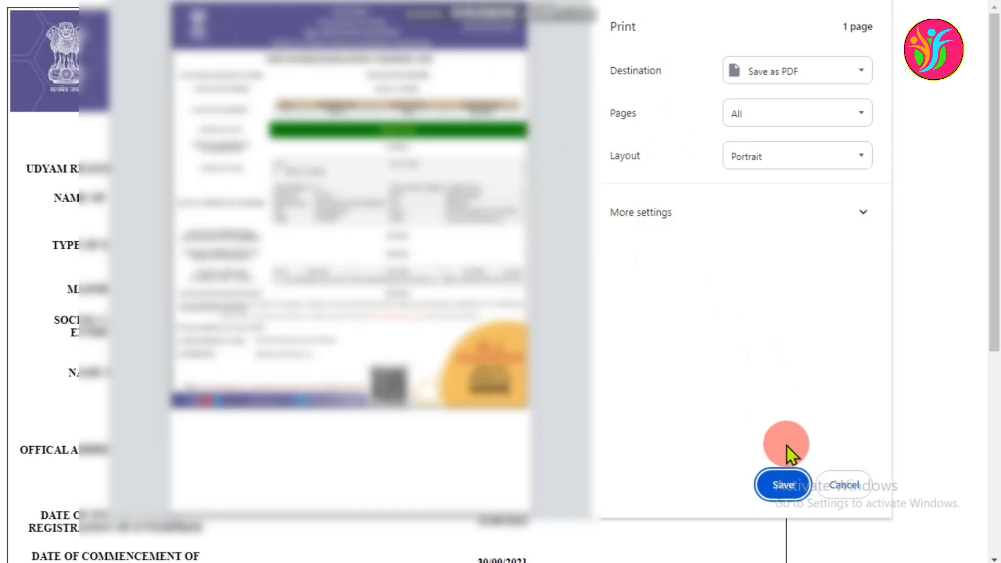
{"action": "left_click", "coordinate": [776, 489]}
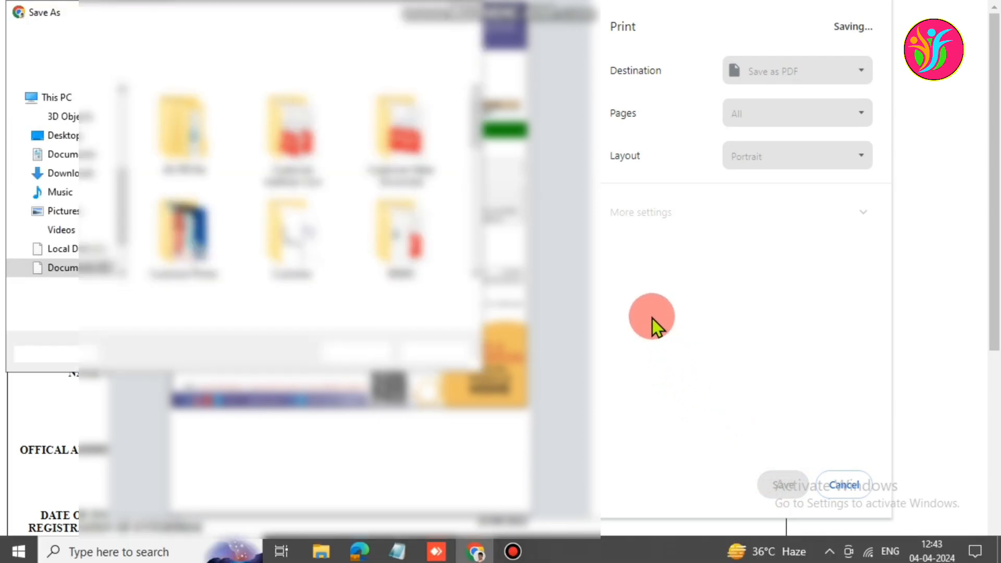
{"action": "left_click", "coordinate": [344, 360]}
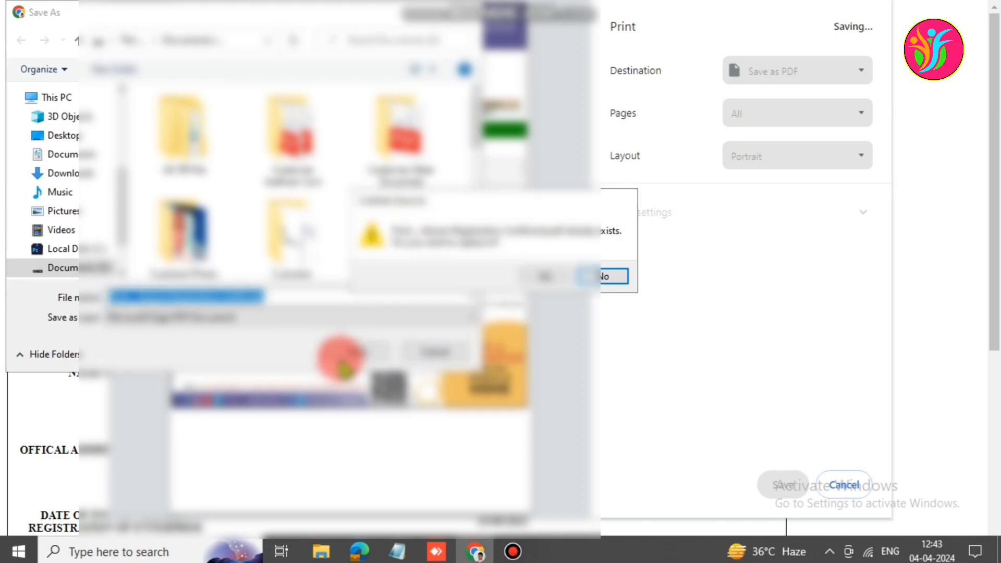